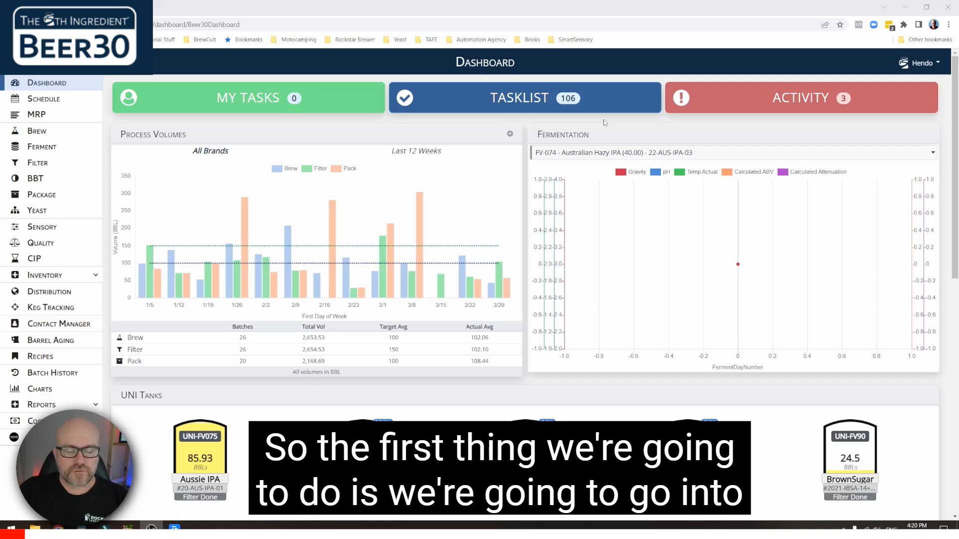
- Open the Brew module and scroll through the America's Finest Lager brew log cards
click(42, 134)
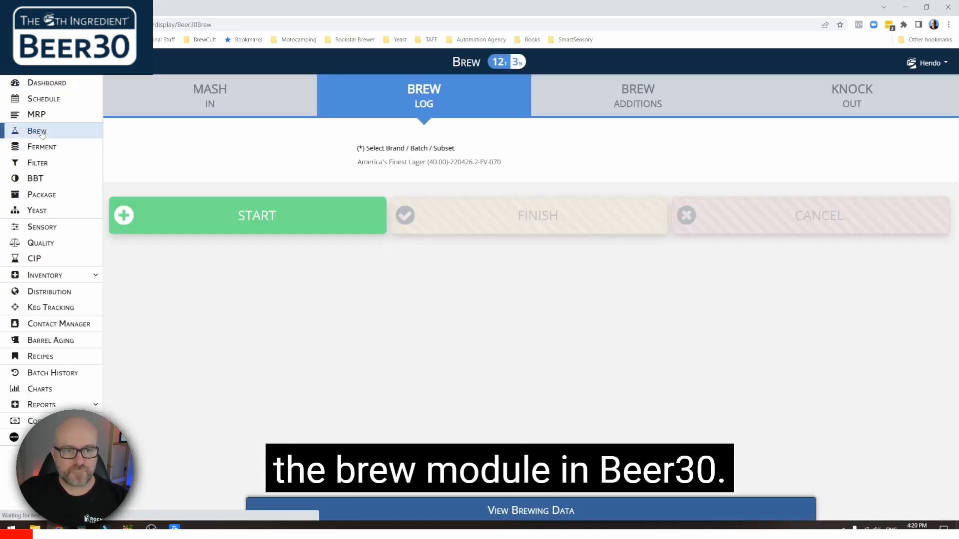
scroll(156, 184, down, 1)
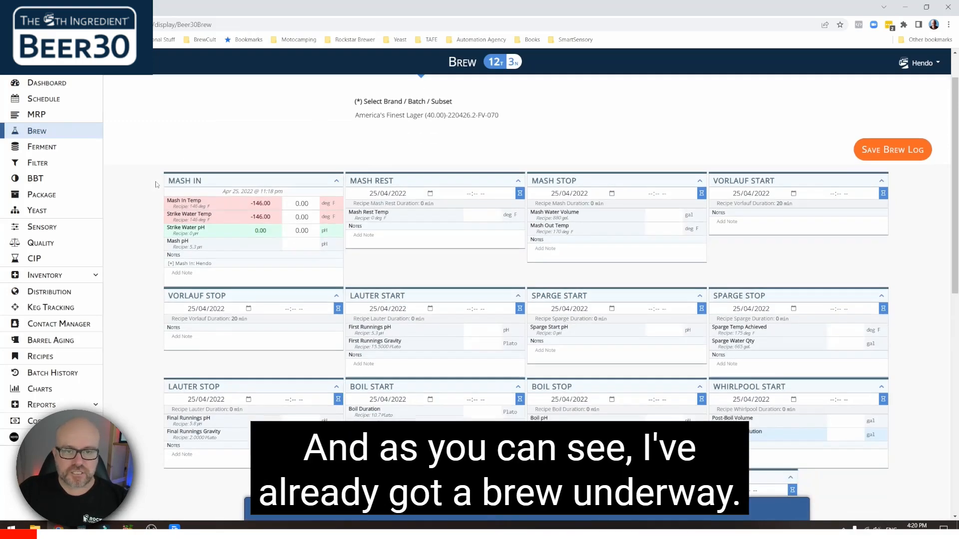
scroll(155, 184, down, 3)
scroll(154, 193, up, 4)
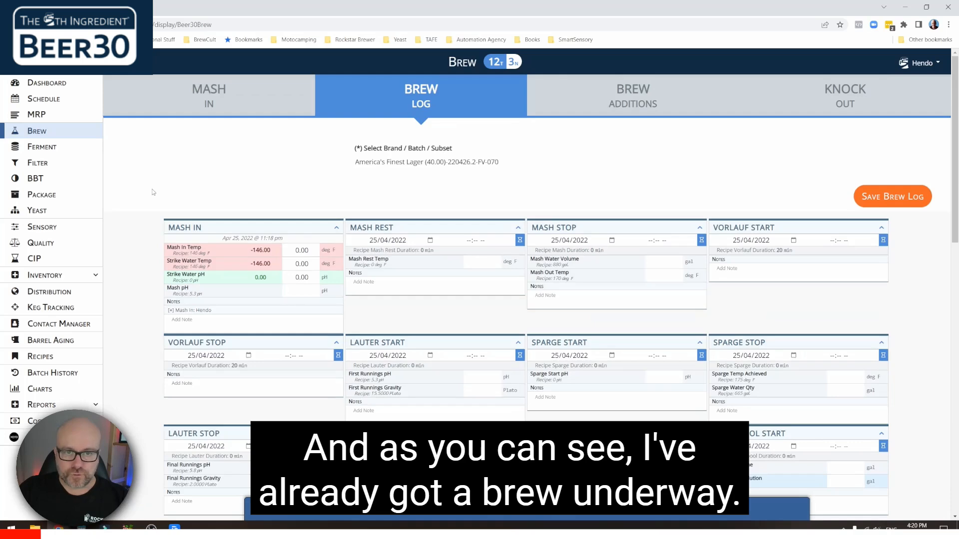
scroll(153, 192, down, 1)
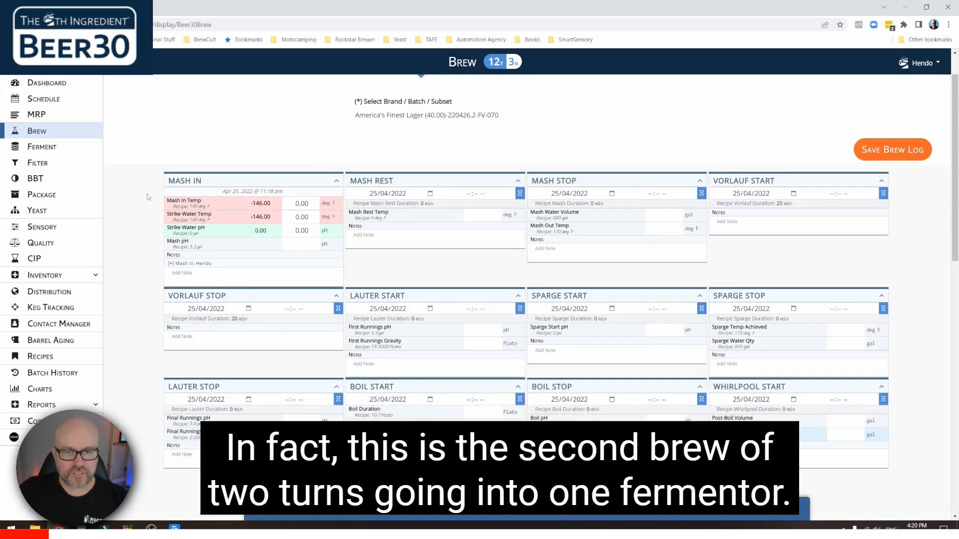
scroll(149, 197, down, 1)
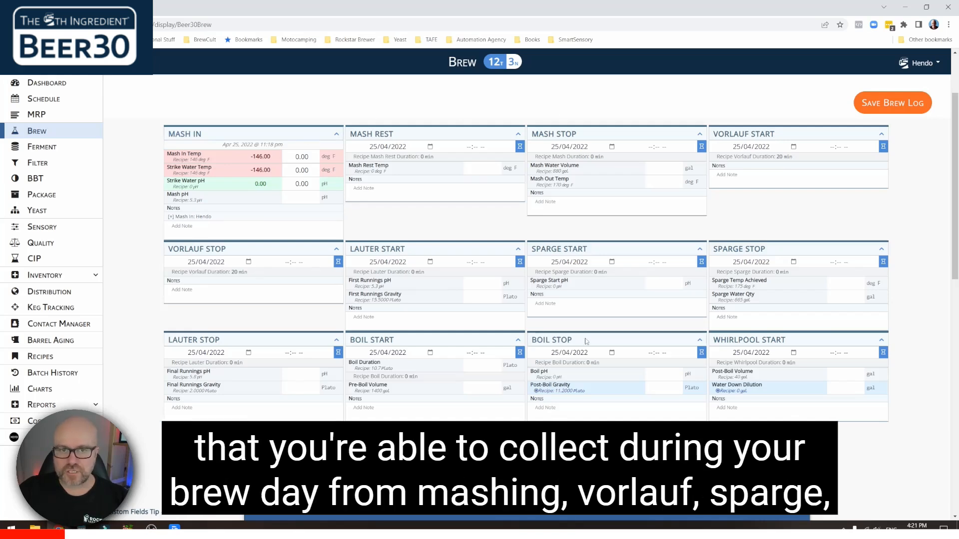
scroll(539, 325, up, 2)
scroll(429, 359, down, 1)
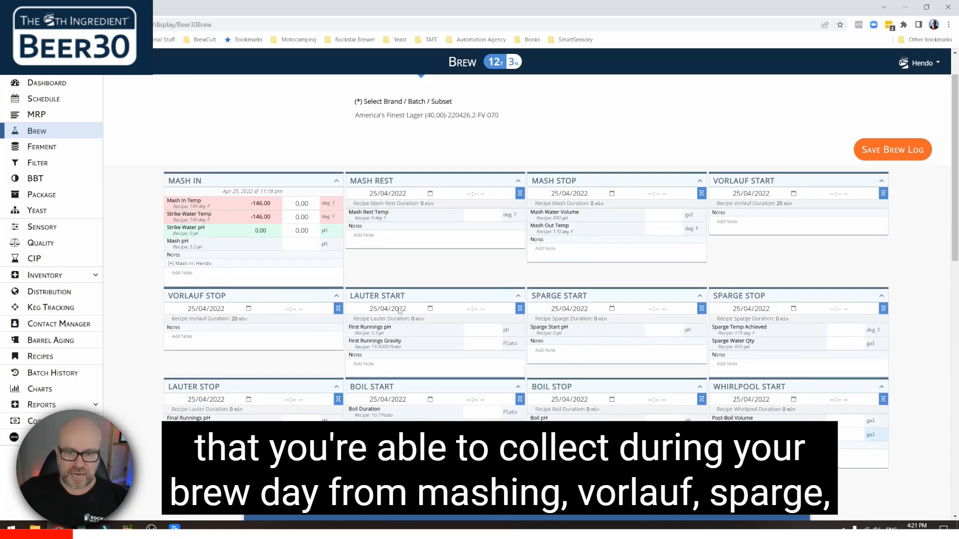
scroll(400, 311, down, 3)
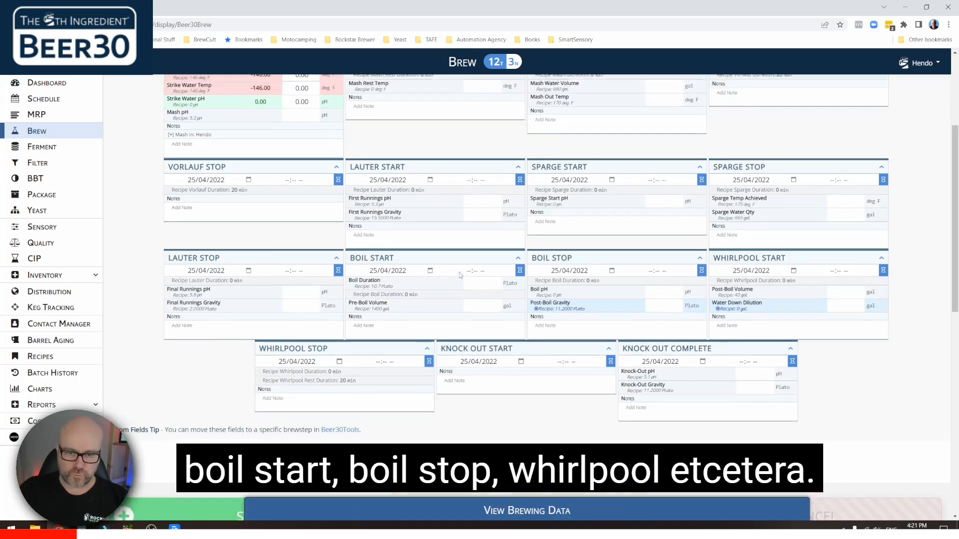
scroll(459, 272, up, 5)
scroll(485, 360, down, 1)
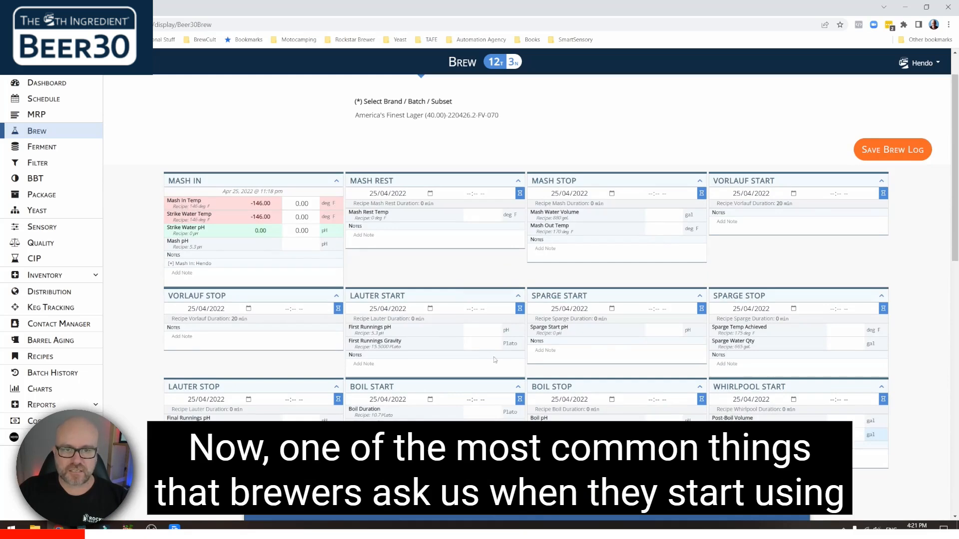
scroll(369, 307, up, 1)
scroll(370, 307, down, 1)
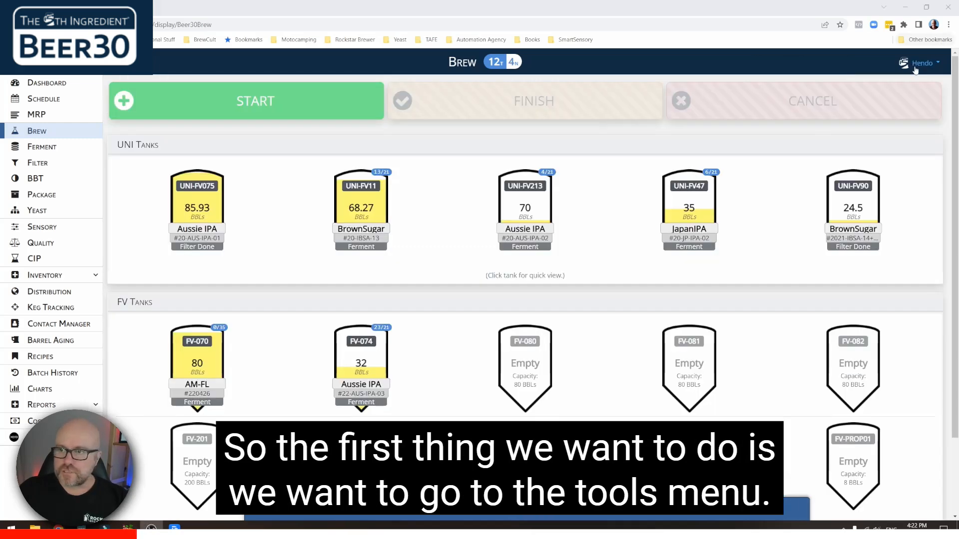
- Go to Tools and expand Define Custom Fields to show the empty Create Custom Data Fields form
click(921, 63)
click(891, 146)
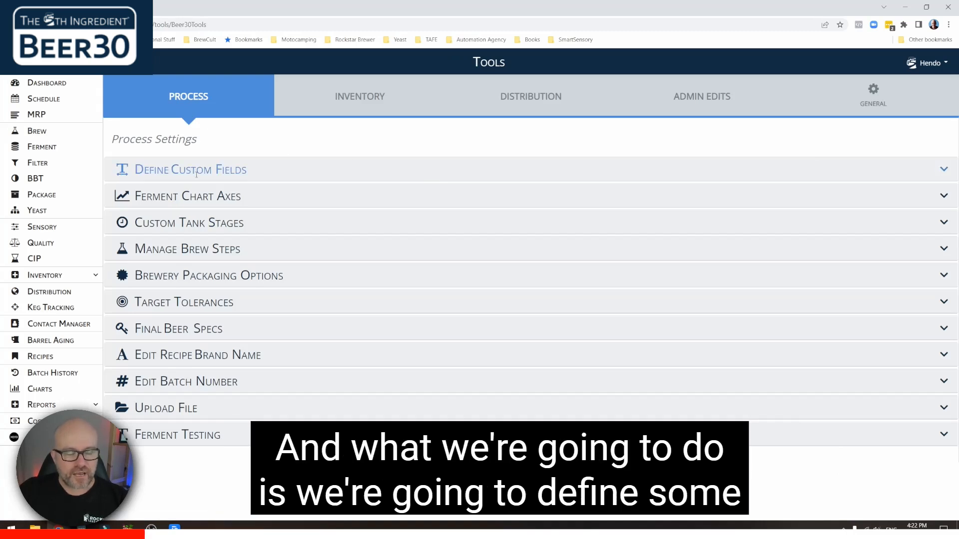
click(240, 170)
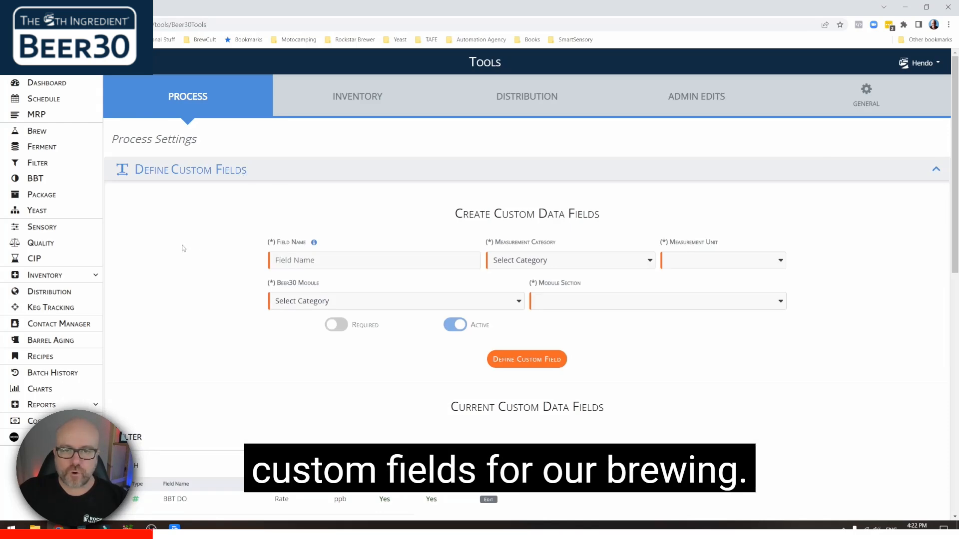
scroll(184, 247, down, 1)
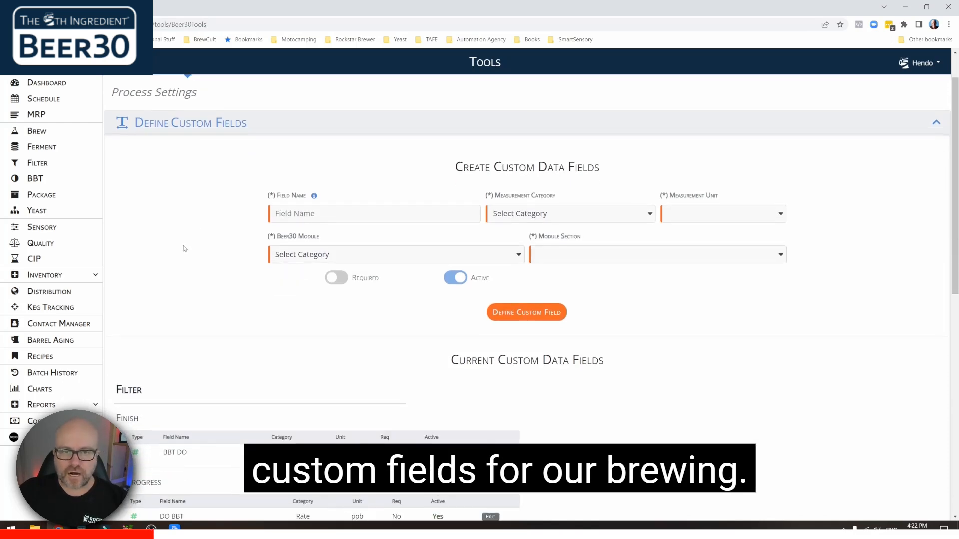
click(331, 216)
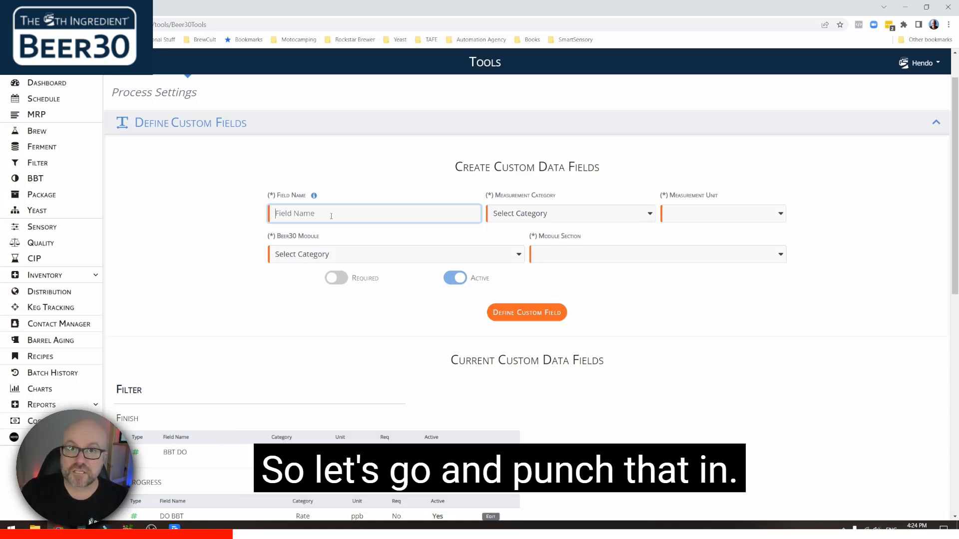
- Define required field 'Mash Step Temp 1' as Temperature in deg C for Brew's Mash Rest step
text(M)
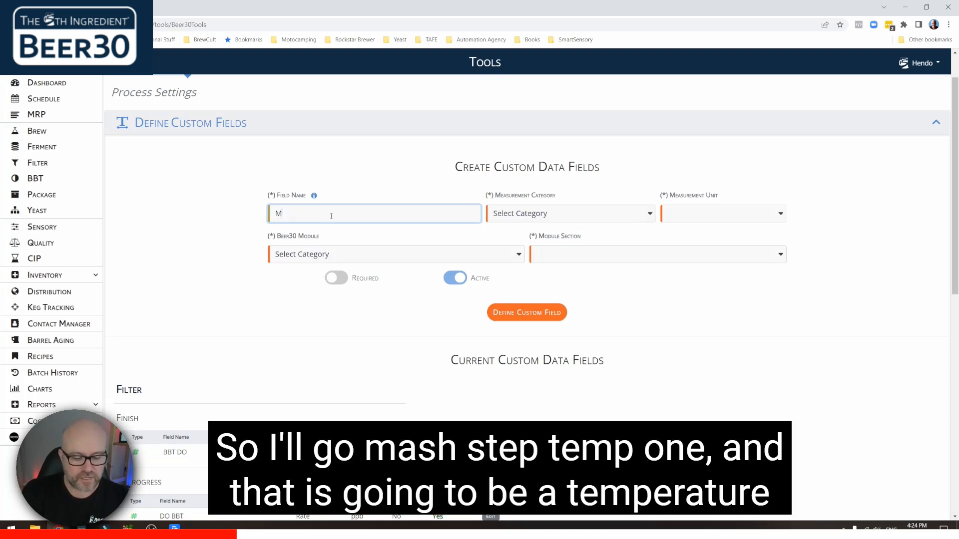
text(ash Step Temp 1)
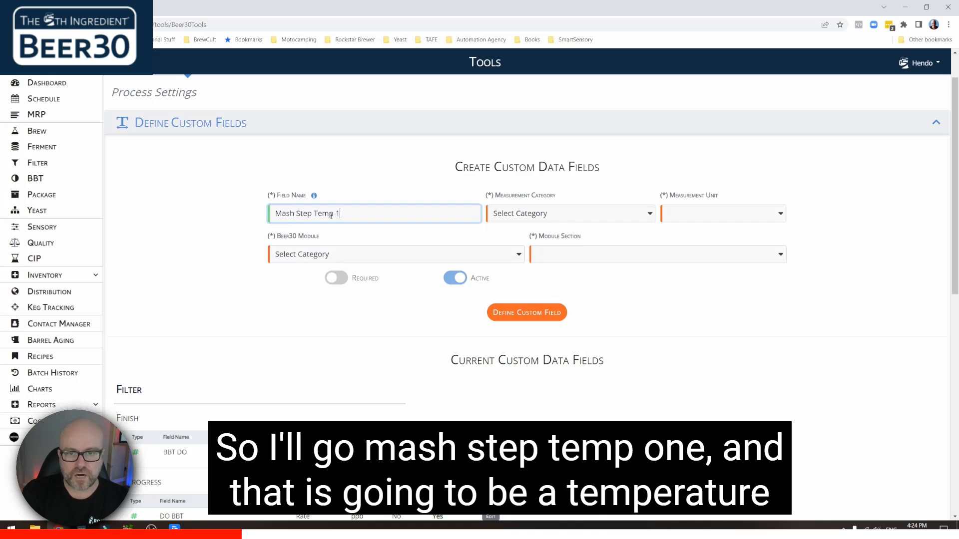
key(Tab)
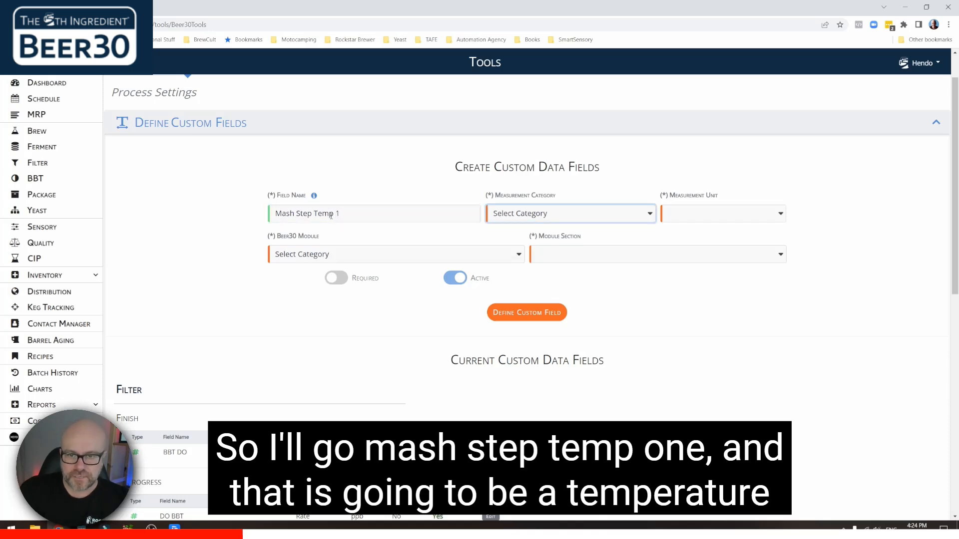
click(517, 215)
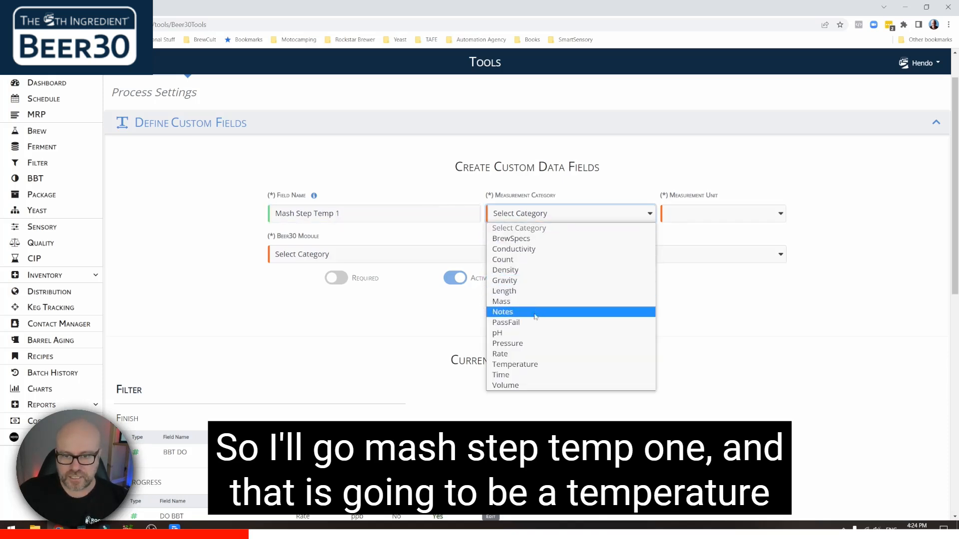
click(514, 364)
click(701, 219)
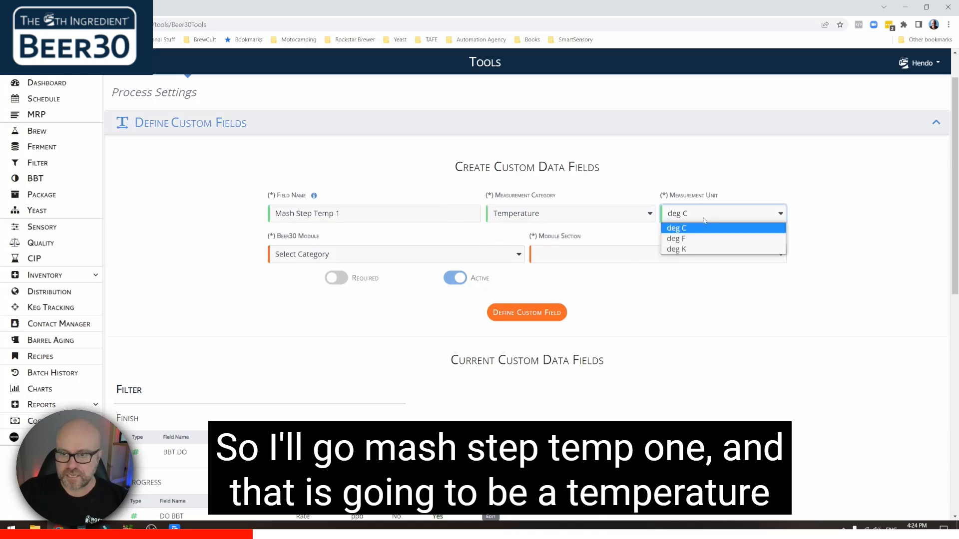
click(701, 227)
click(358, 259)
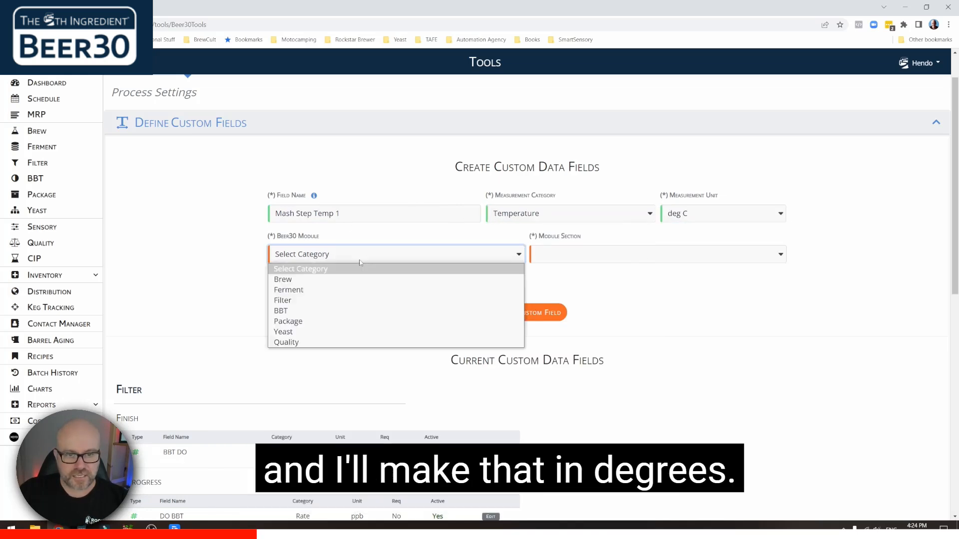
click(289, 277)
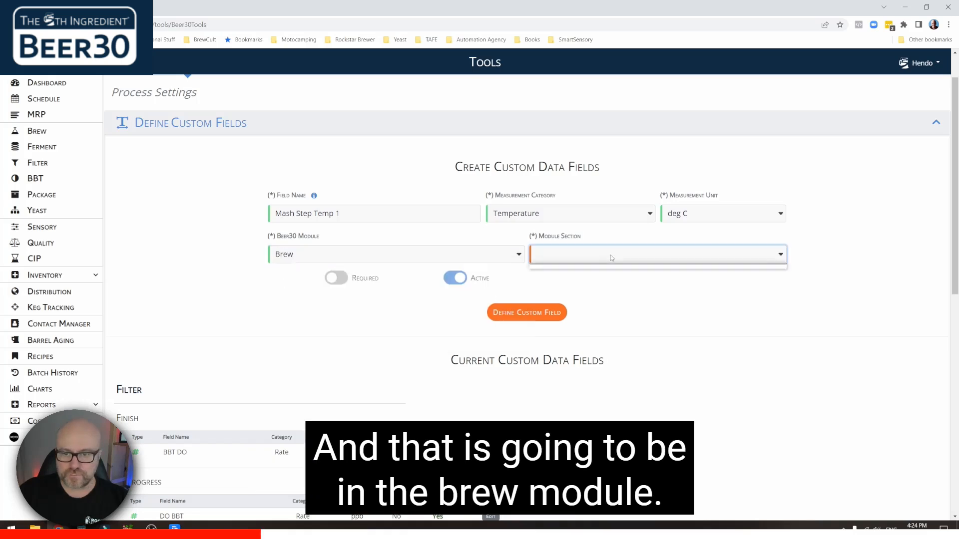
click(610, 255)
click(578, 281)
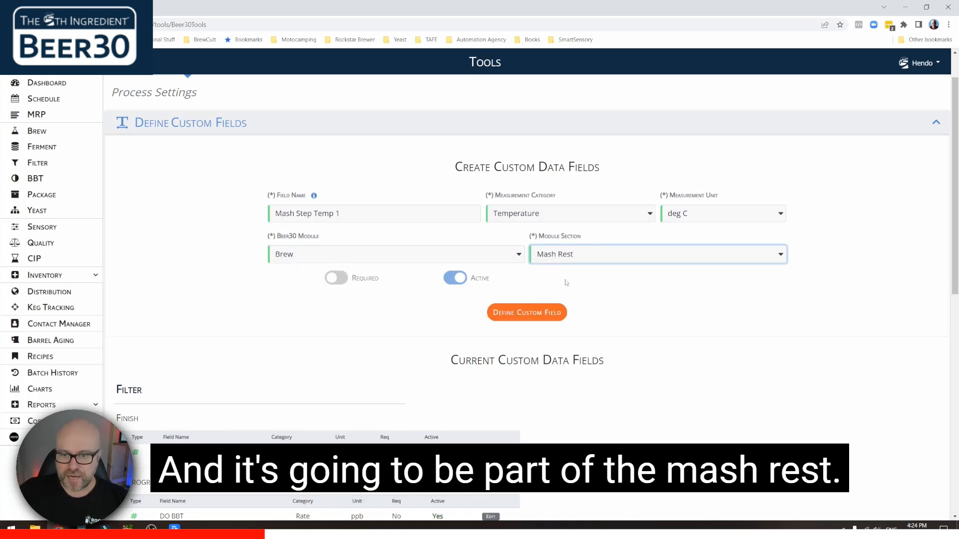
click(343, 280)
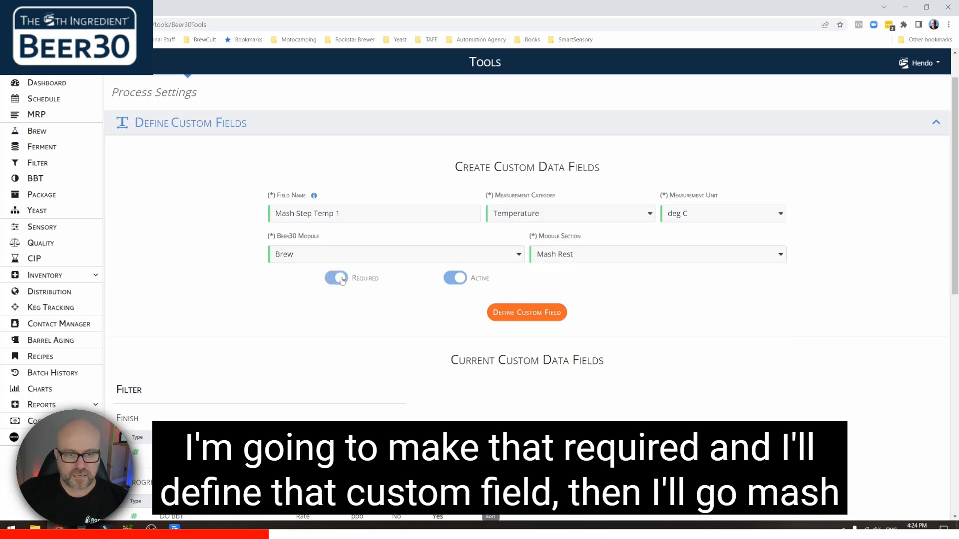
click(537, 318)
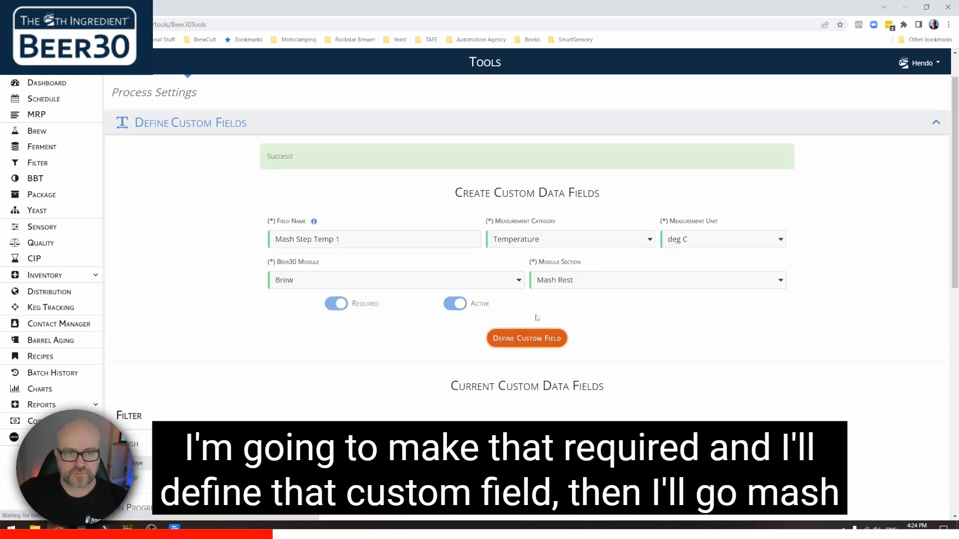
- Define required field 'Mash Step Time 1' as Time in minutes for Brew's Mash Rest section
click(321, 260)
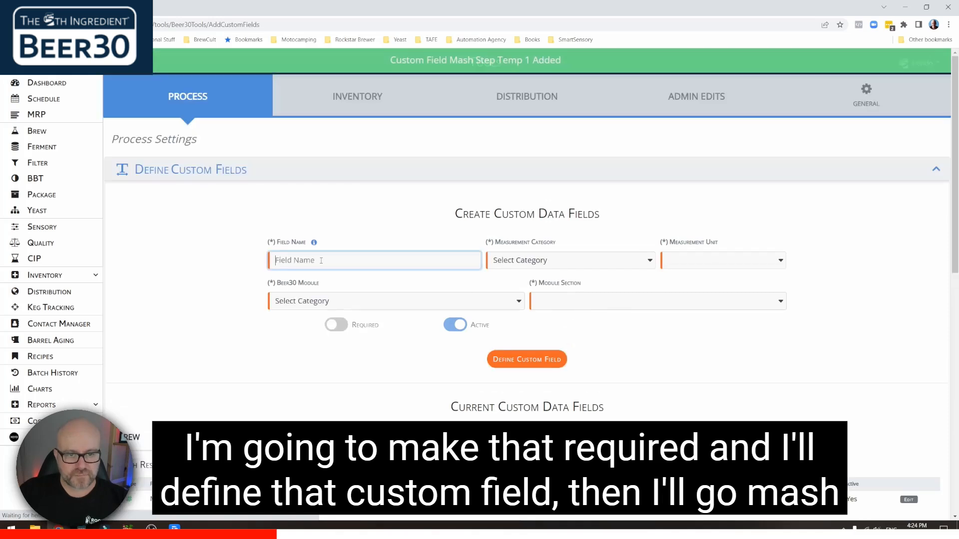
text(Mash Step Time 1)
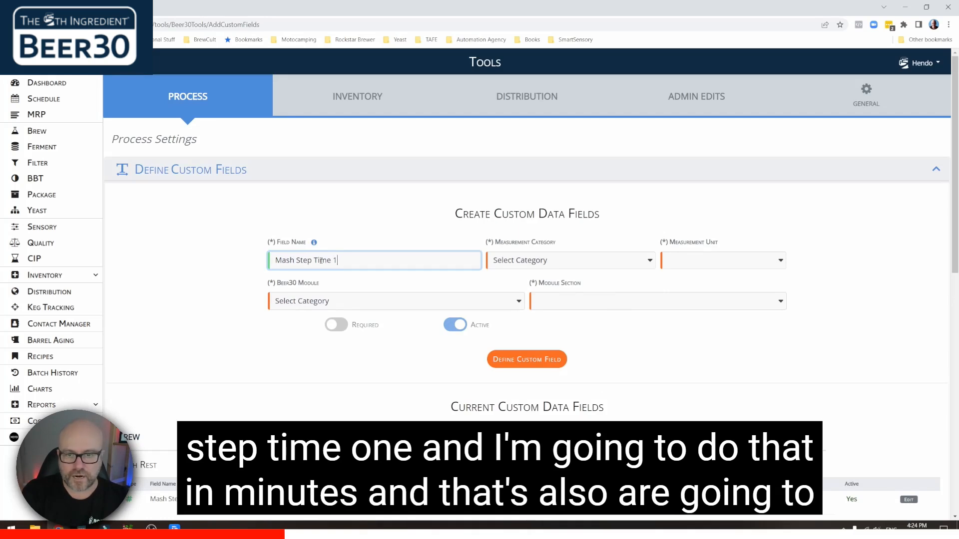
click(550, 265)
click(535, 387)
click(697, 261)
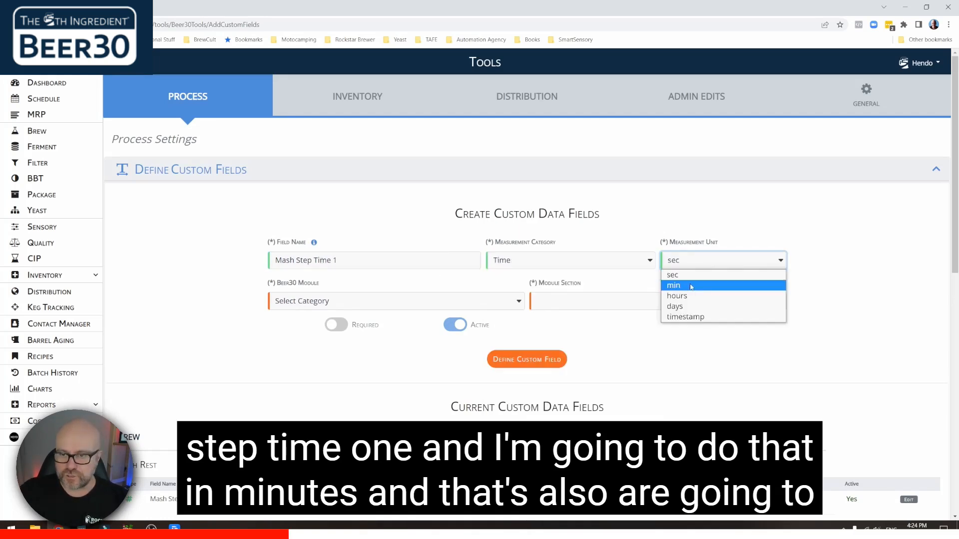
click(691, 285)
click(427, 300)
click(300, 327)
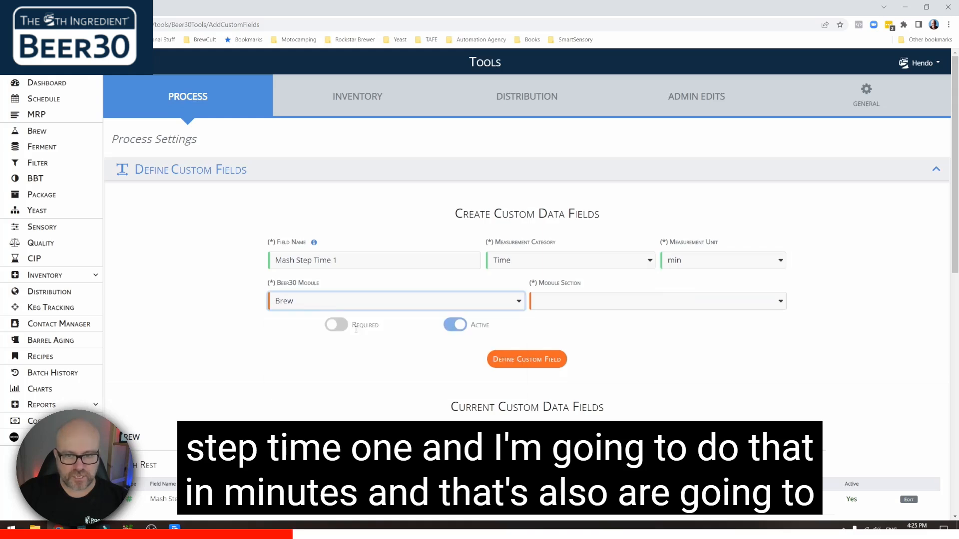
click(568, 302)
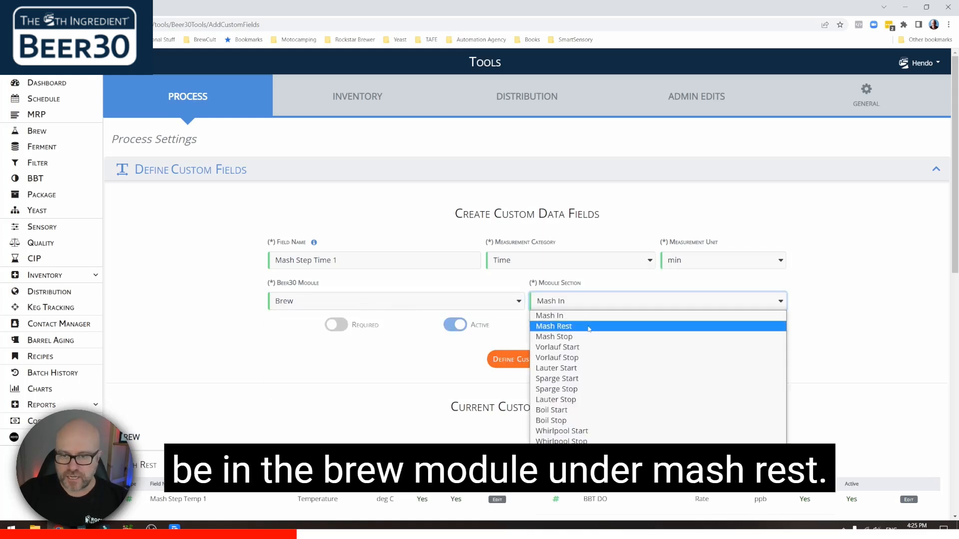
click(579, 324)
click(343, 330)
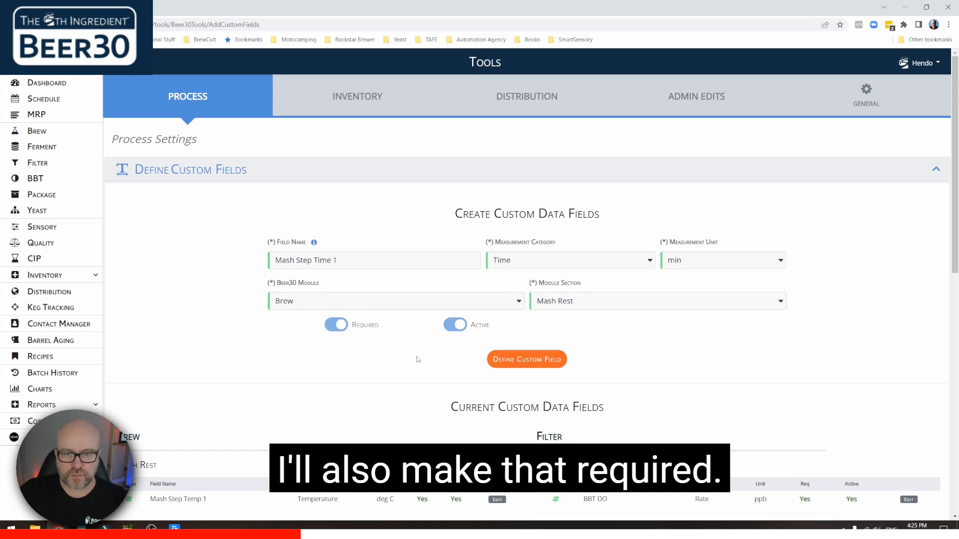
click(539, 363)
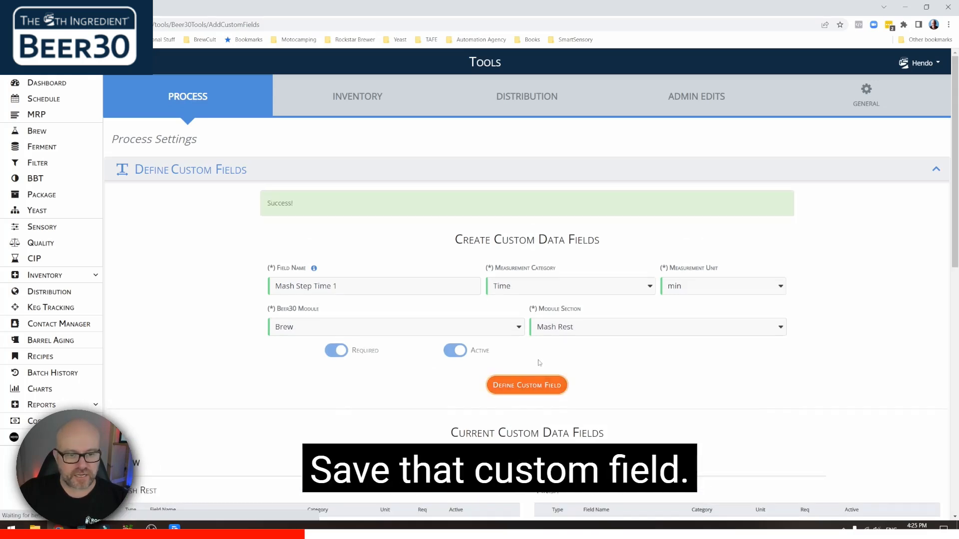
click(318, 260)
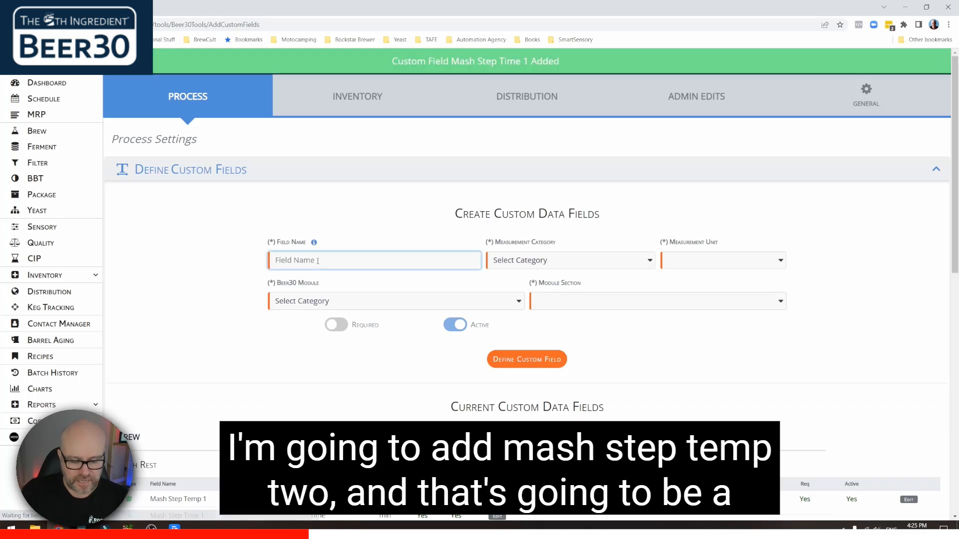
- Define required field 'Mash Step Temp 2' as Temperature under Brew's Mash Rest
text(Mash Step Temp 2)
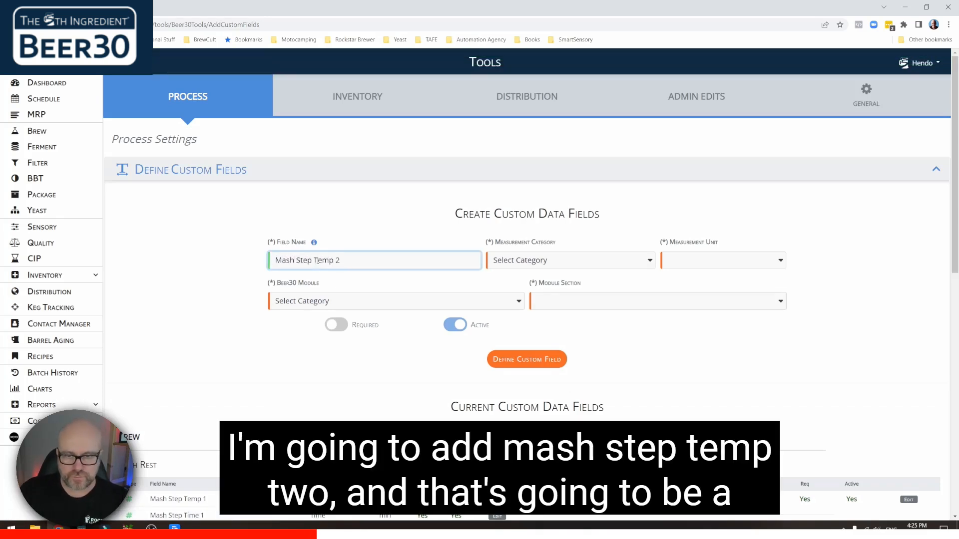
click(530, 266)
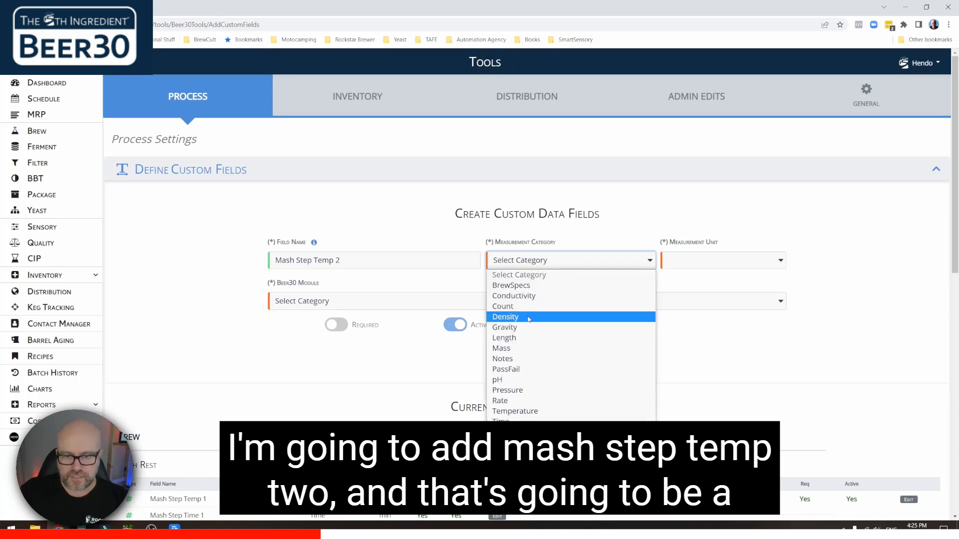
click(539, 411)
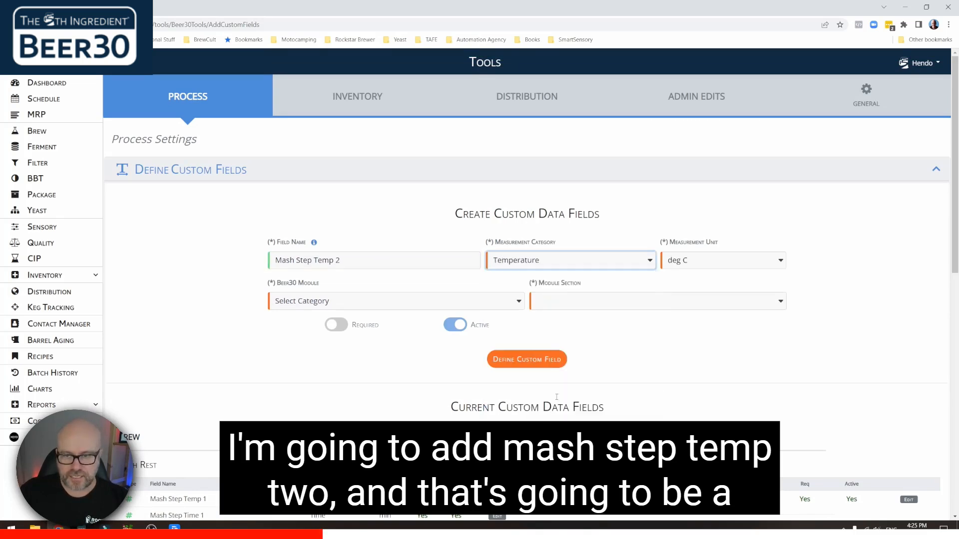
click(402, 300)
click(385, 326)
click(595, 303)
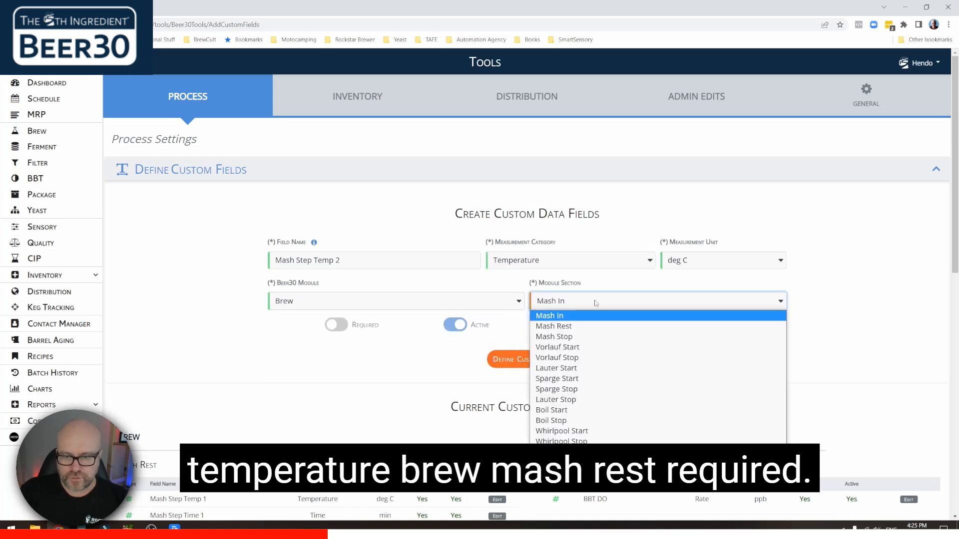
click(595, 327)
click(336, 325)
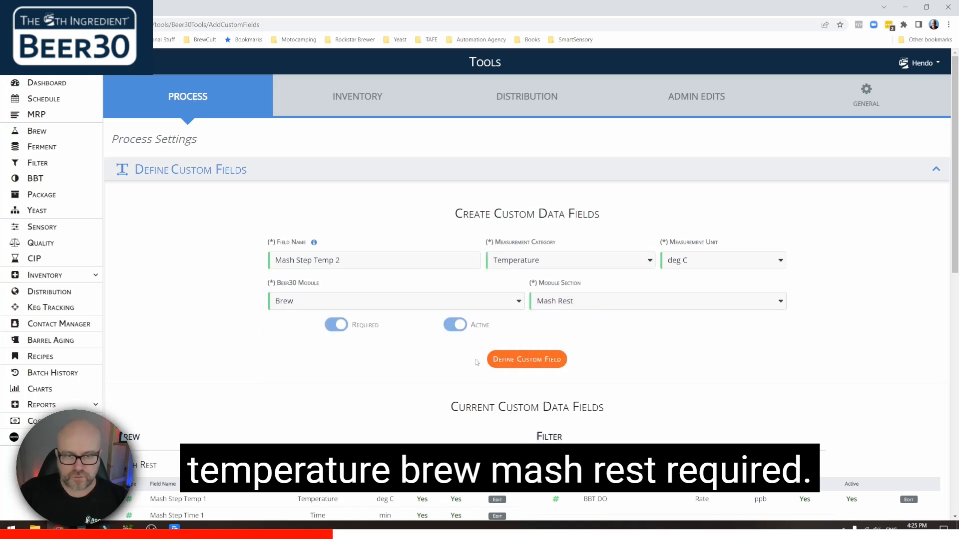
click(530, 370)
- Define required field 'Mash Step Time 2' as Time in minutes under Brew's Mash Rest
text(Mash S)
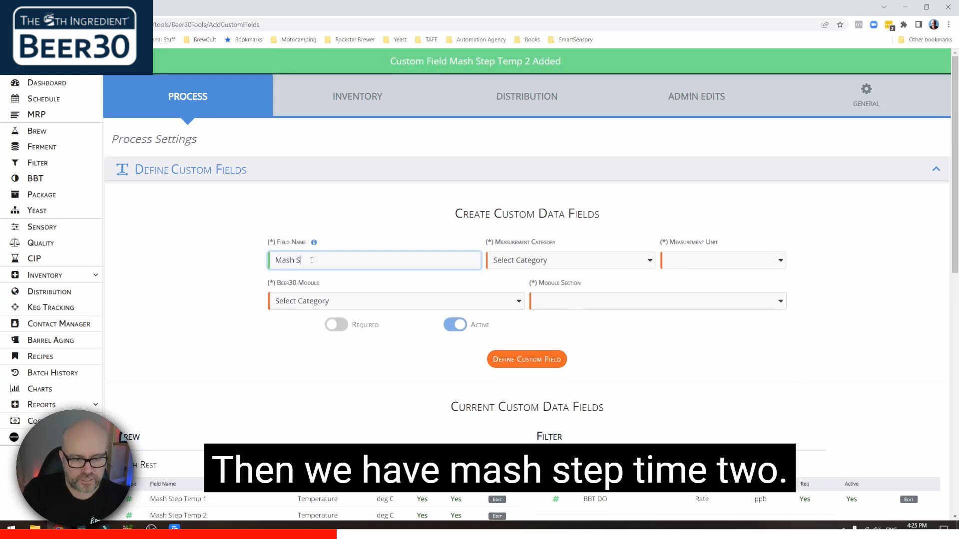
text(tep Time 2)
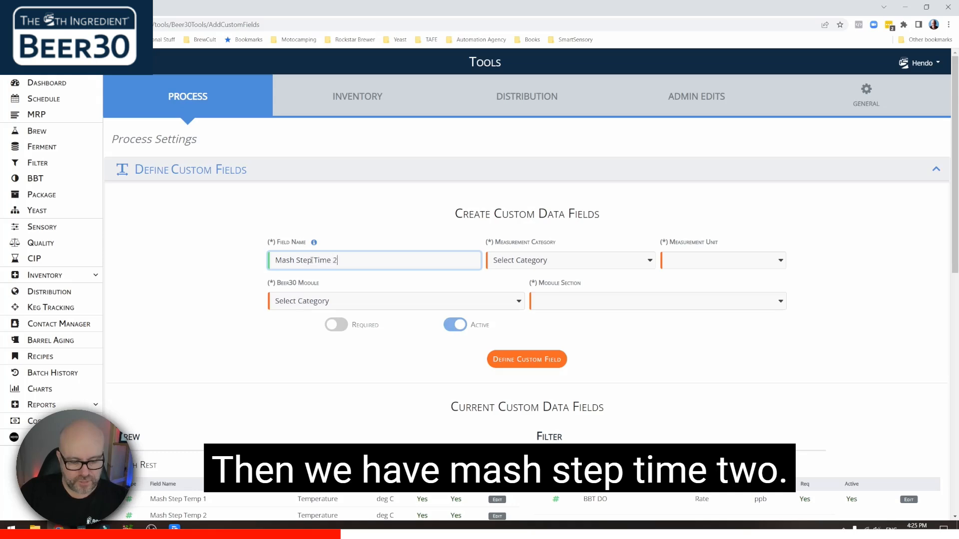
scroll(307, 276, down, 1)
click(569, 205)
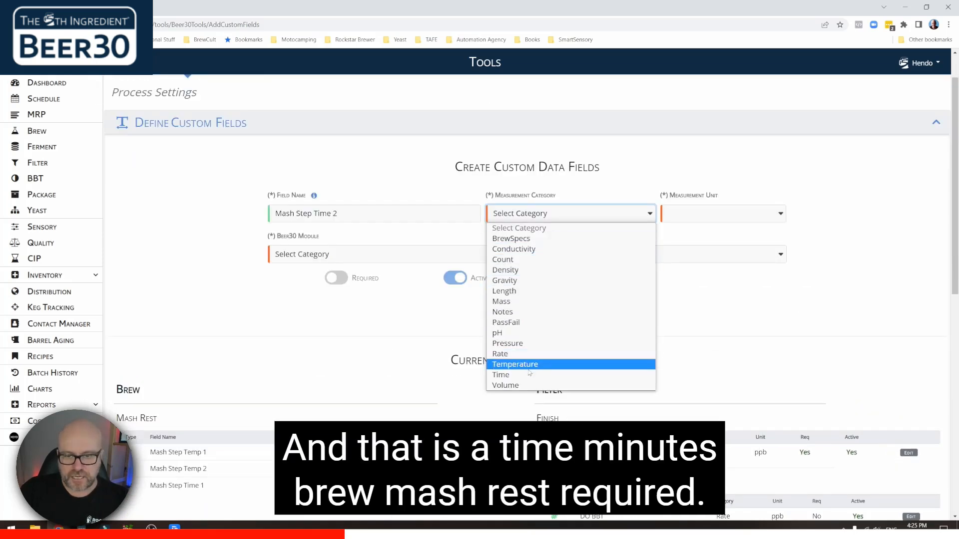
click(541, 377)
click(706, 219)
click(690, 234)
click(375, 253)
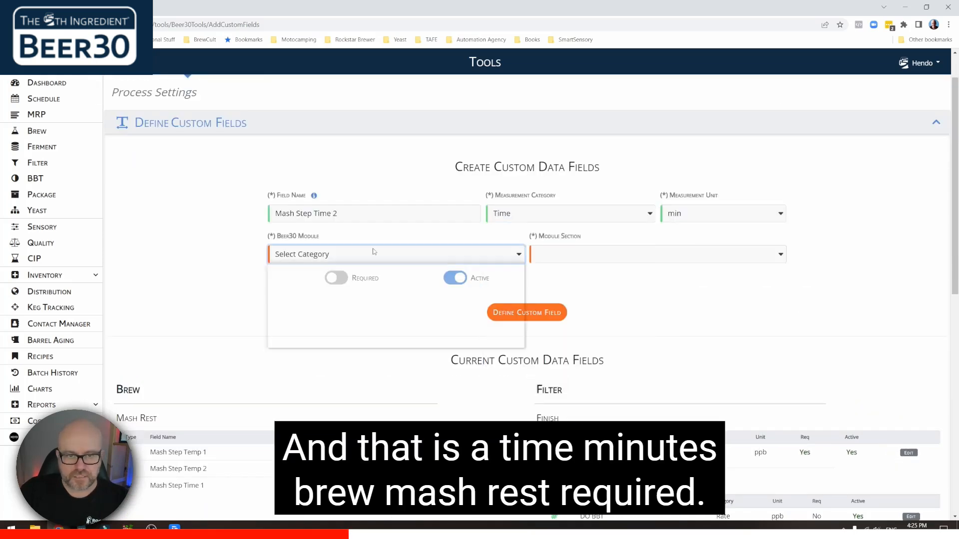
click(372, 280)
click(541, 260)
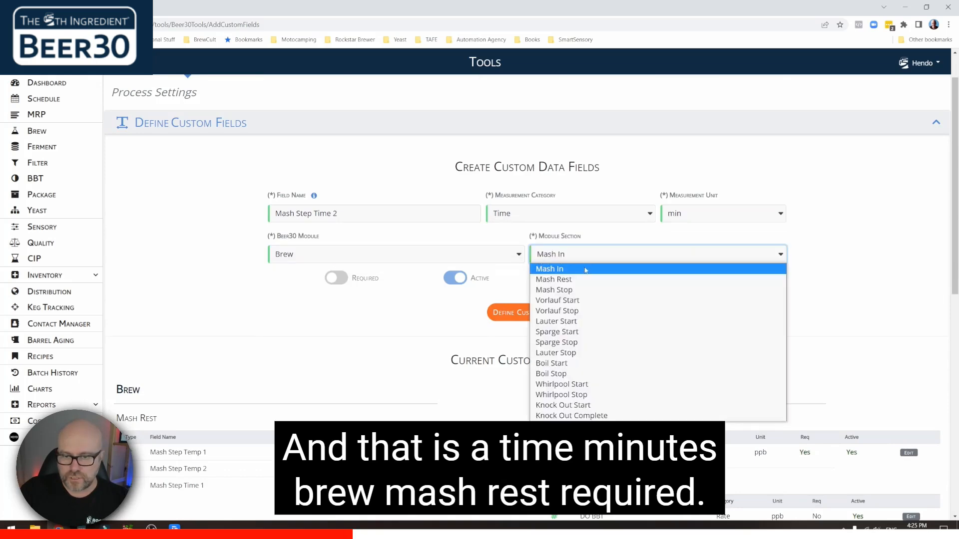
click(585, 281)
click(345, 279)
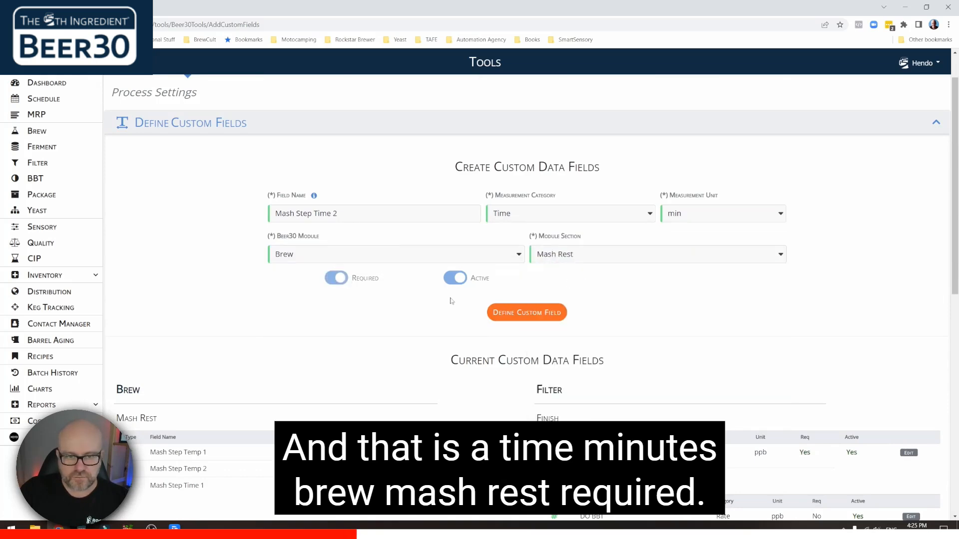
click(520, 316)
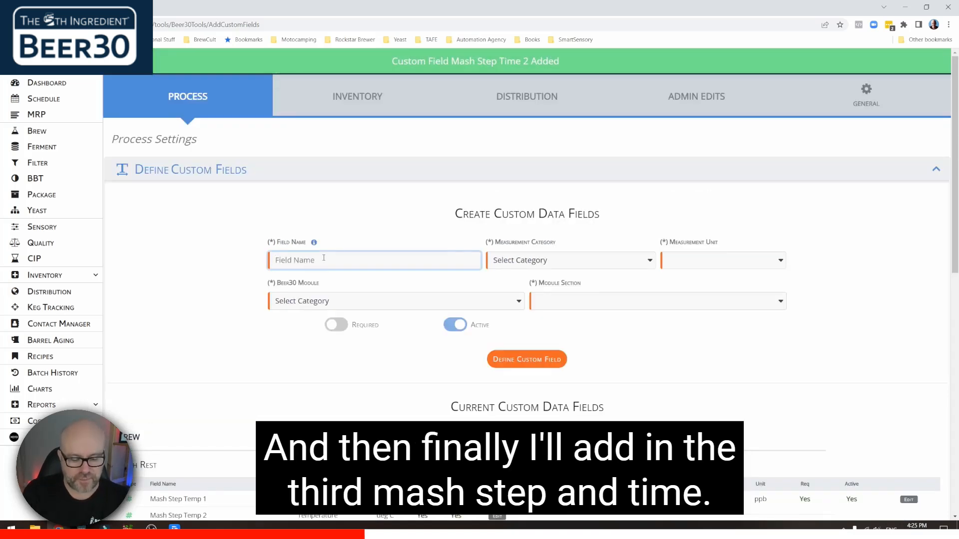
- Define required field 'Mash Step Temp 3' as Temperature under Brew's Mash Rest
text(Mash)
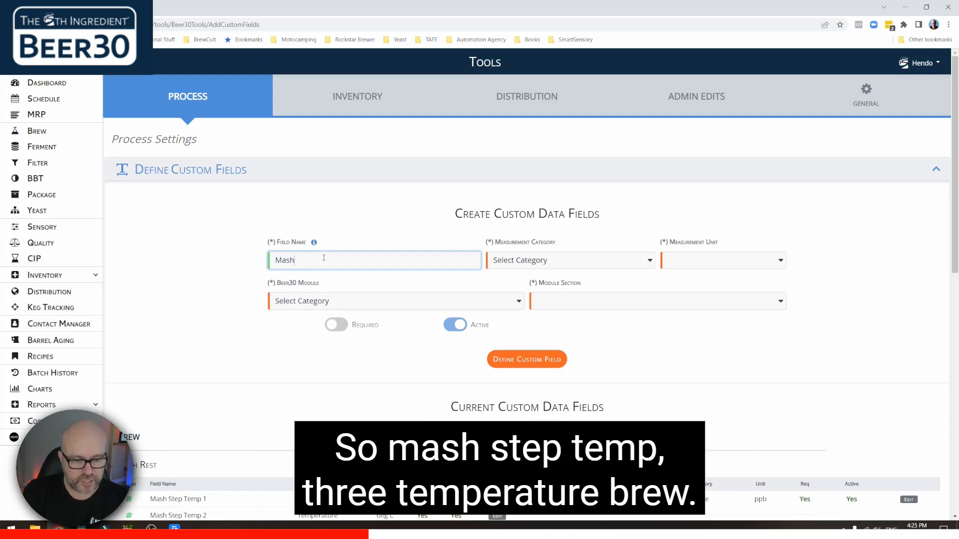
text( Step Temp 3)
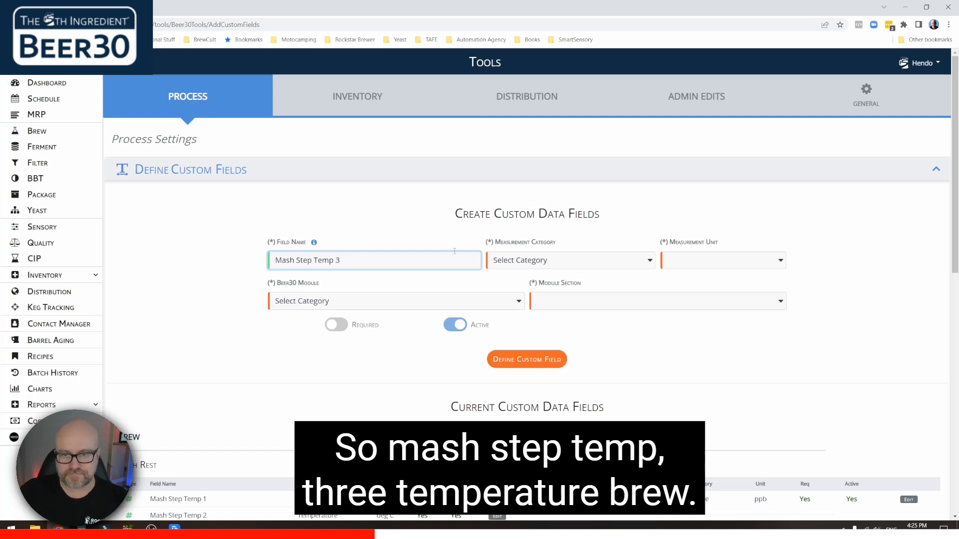
click(550, 260)
click(549, 344)
click(421, 300)
click(421, 327)
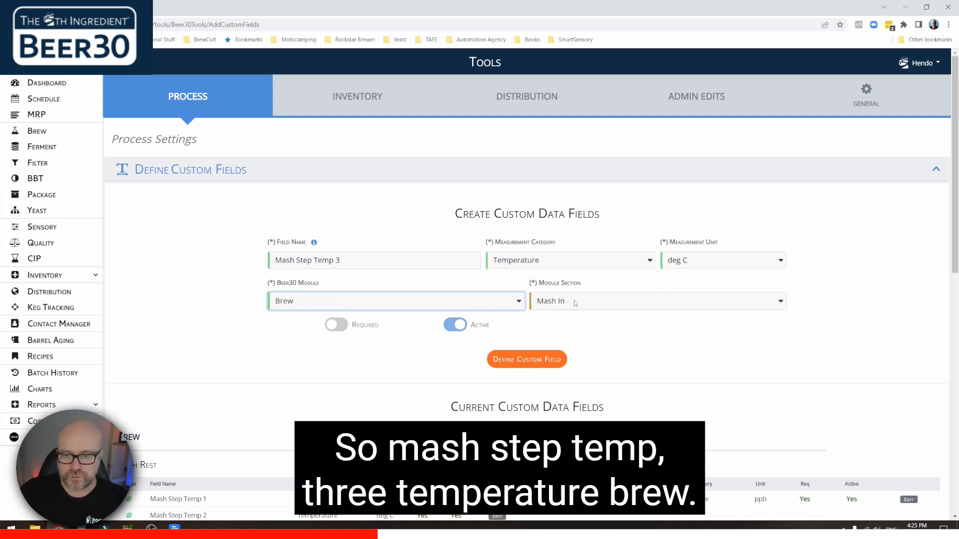
click(574, 300)
click(570, 328)
click(337, 325)
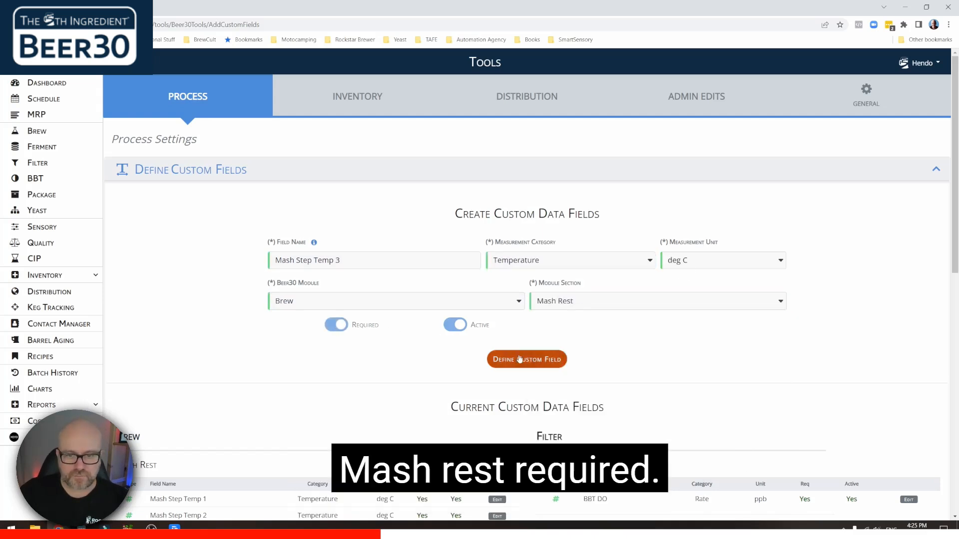
click(529, 360)
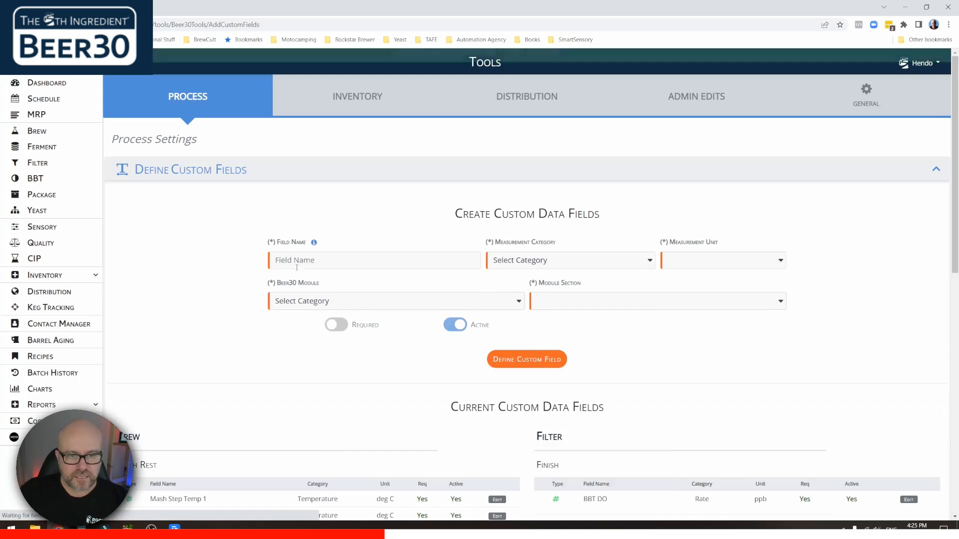
- Define required field 'Mash Step Time 3' as Time in minutes under Brew's Mash Rest
click(298, 261)
text(Mash )
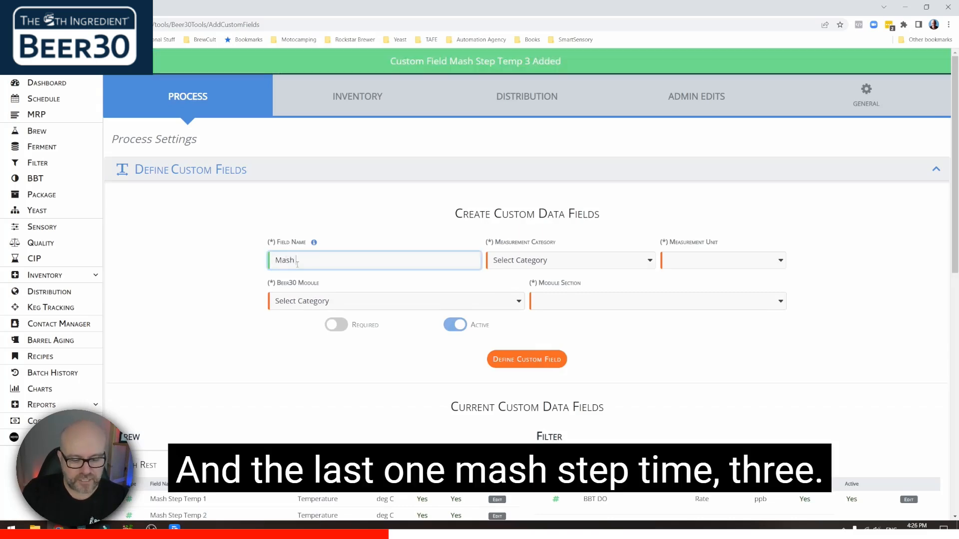
text(Steph  Time 3)
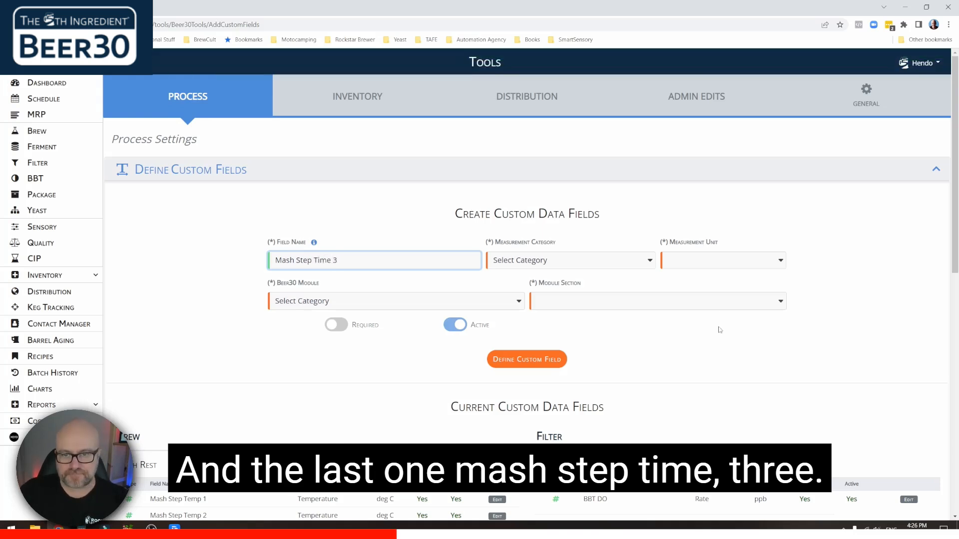
click(570, 261)
click(570, 426)
click(683, 265)
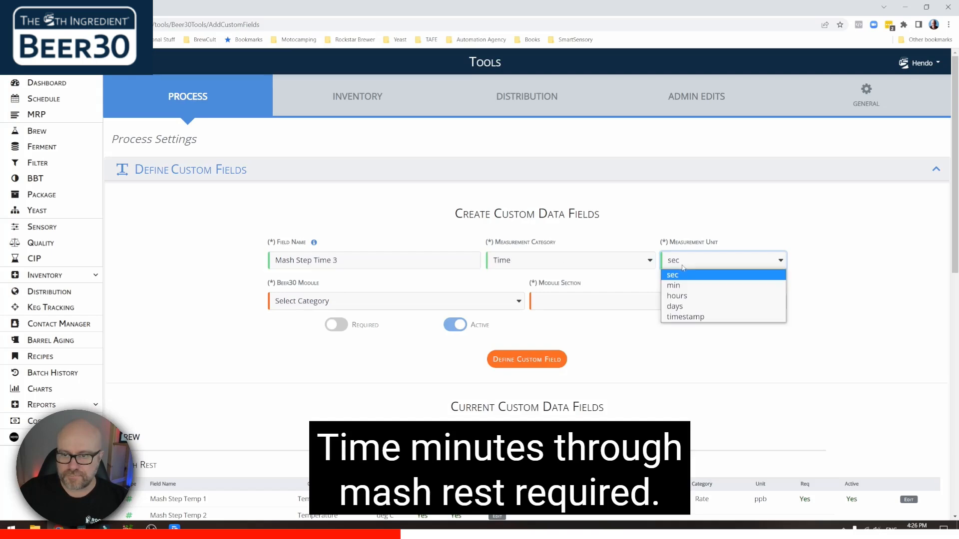
click(684, 286)
click(367, 301)
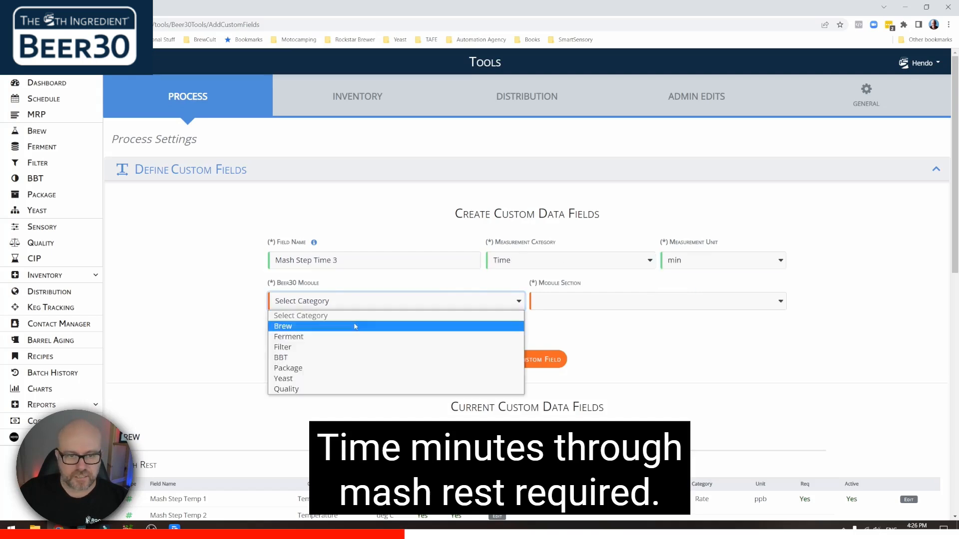
click(354, 326)
click(577, 302)
click(593, 327)
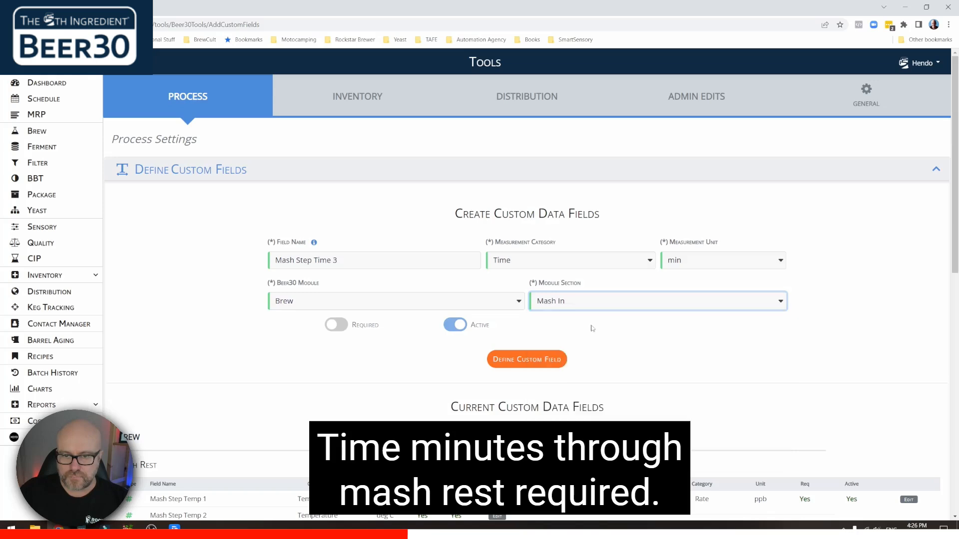
click(333, 326)
click(512, 360)
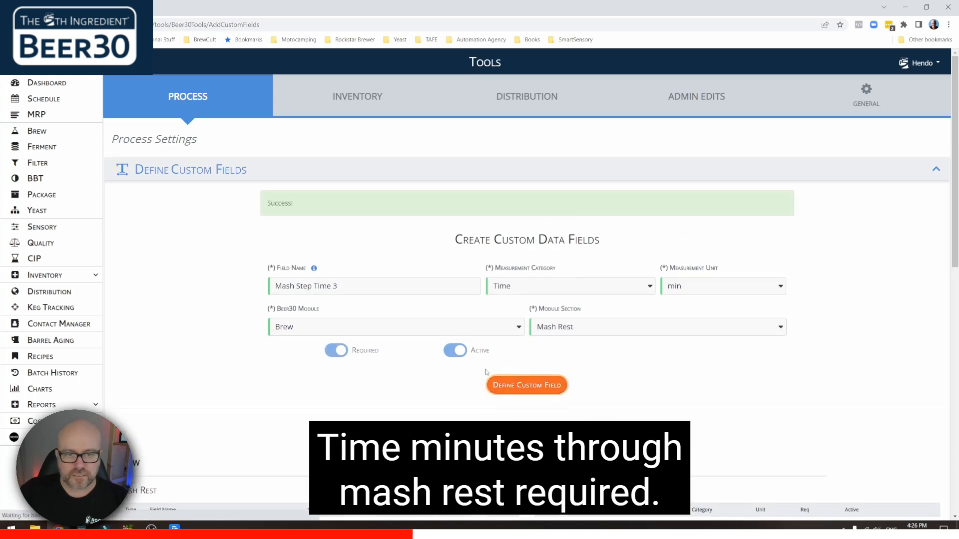
- Review the six Mash Rest custom fields, then go to the Recipes module's Active Recipes list
scroll(219, 373, down, 5)
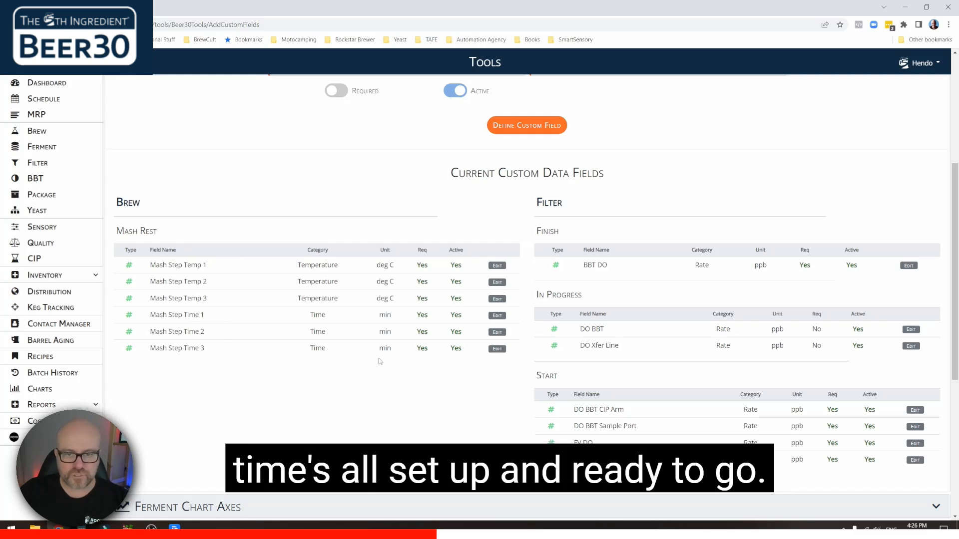
scroll(195, 266, up, 5)
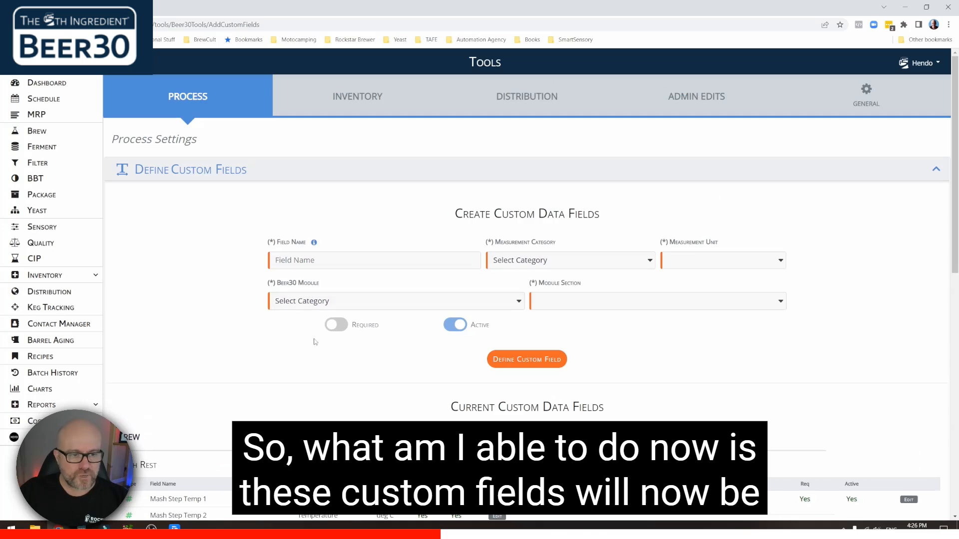
scroll(269, 357, down, 4)
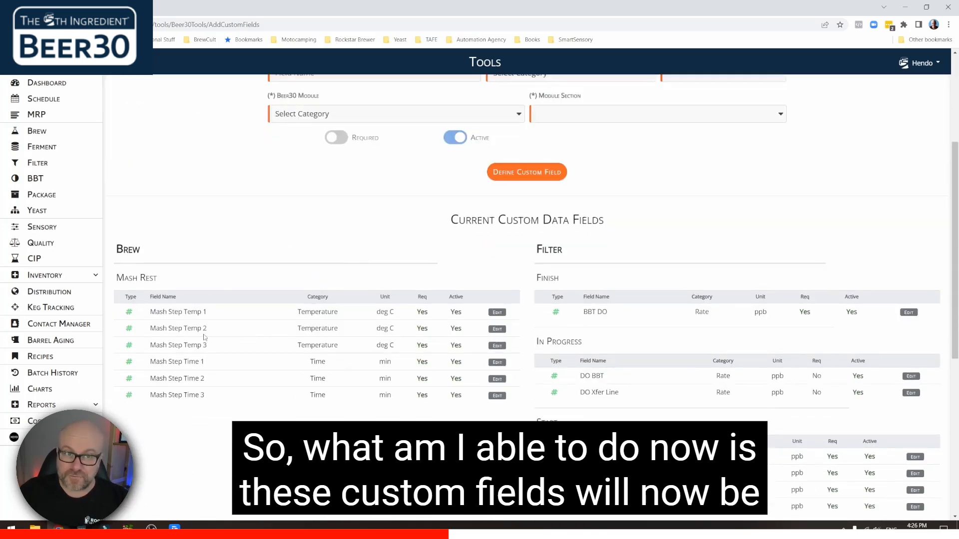
click(48, 358)
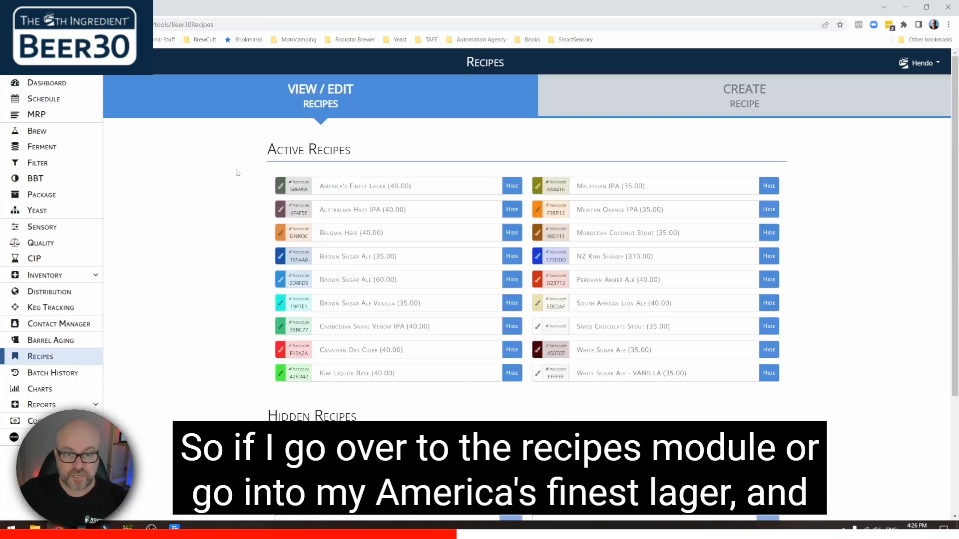
- Open America's Finest Lager and check section 06 Brew Step Target Metrics showing N/A mash values
click(377, 188)
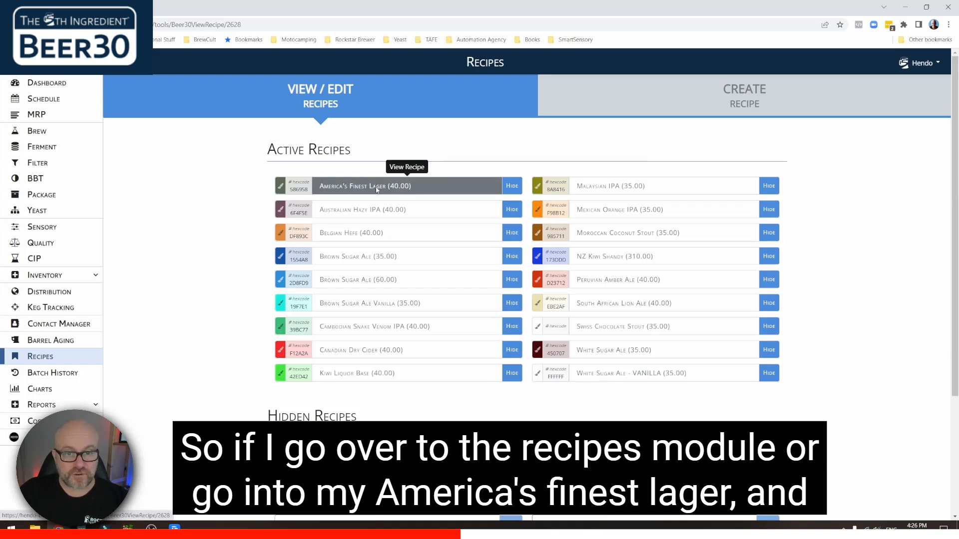
scroll(232, 246, down, 3)
scroll(232, 247, down, 10)
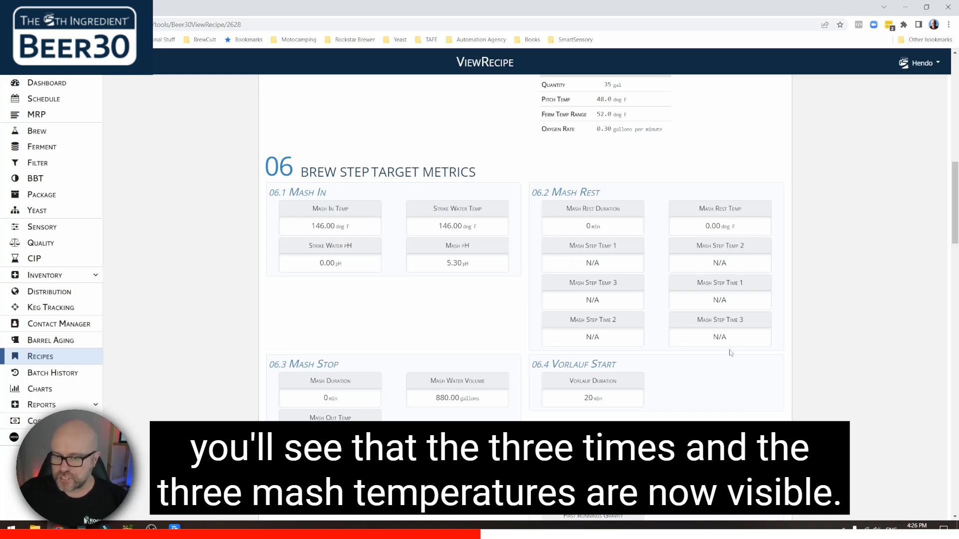
scroll(730, 263, up, 15)
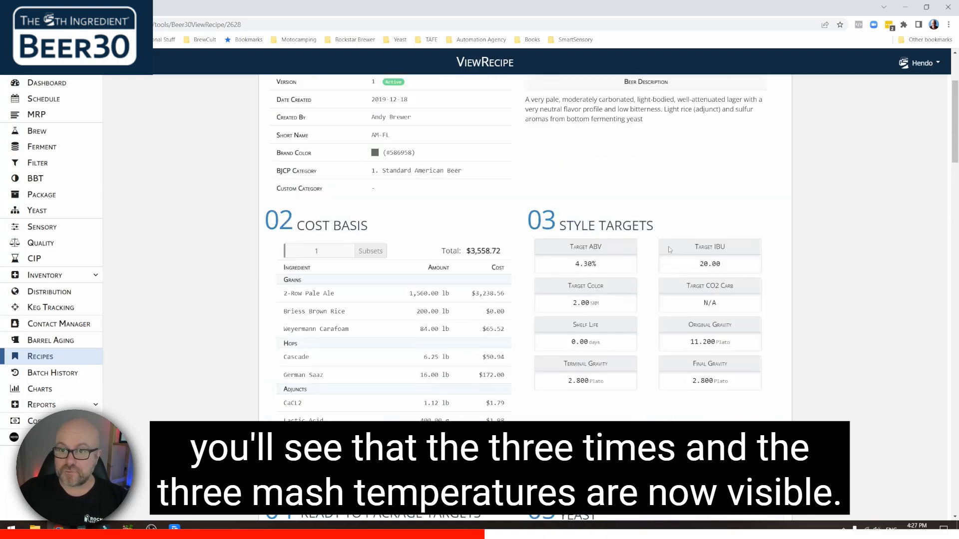
- Start editing the lager recipe and locate the six Mash Step Temp and Time fields
click(783, 110)
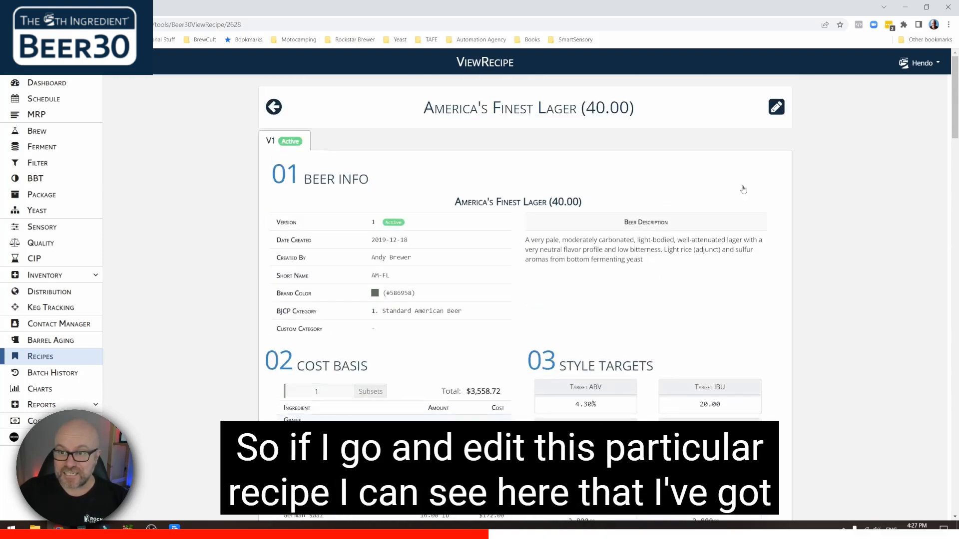
scroll(649, 259, down, 10)
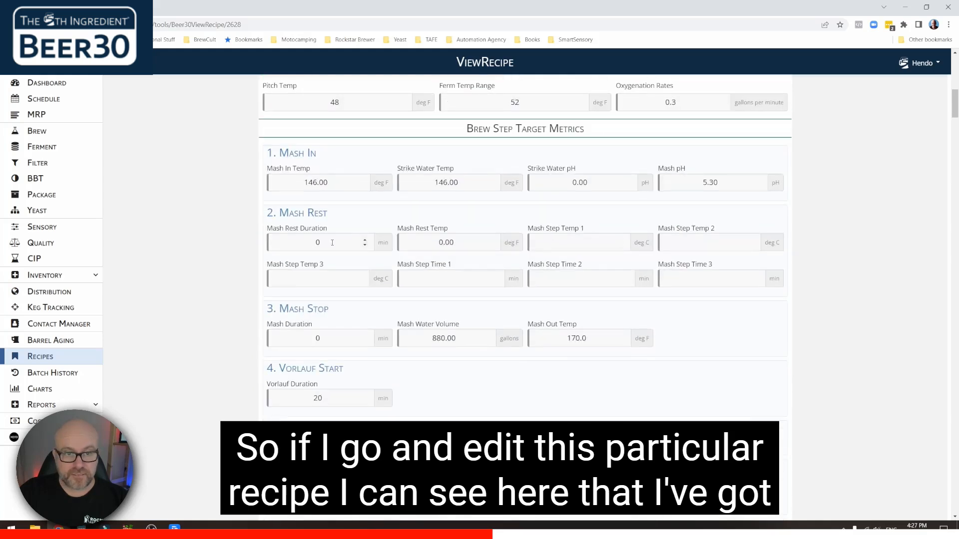
scroll(332, 243, down, 1)
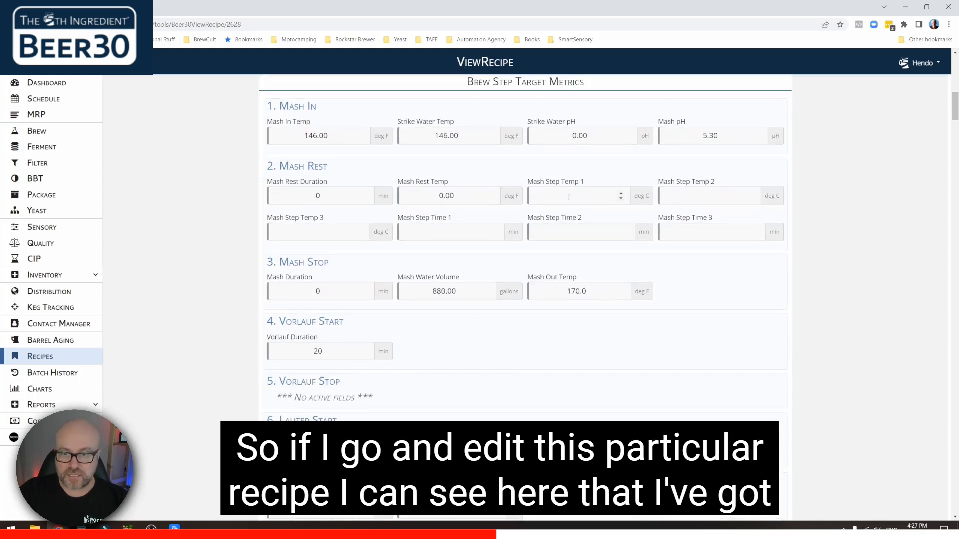
click(588, 199)
click(700, 195)
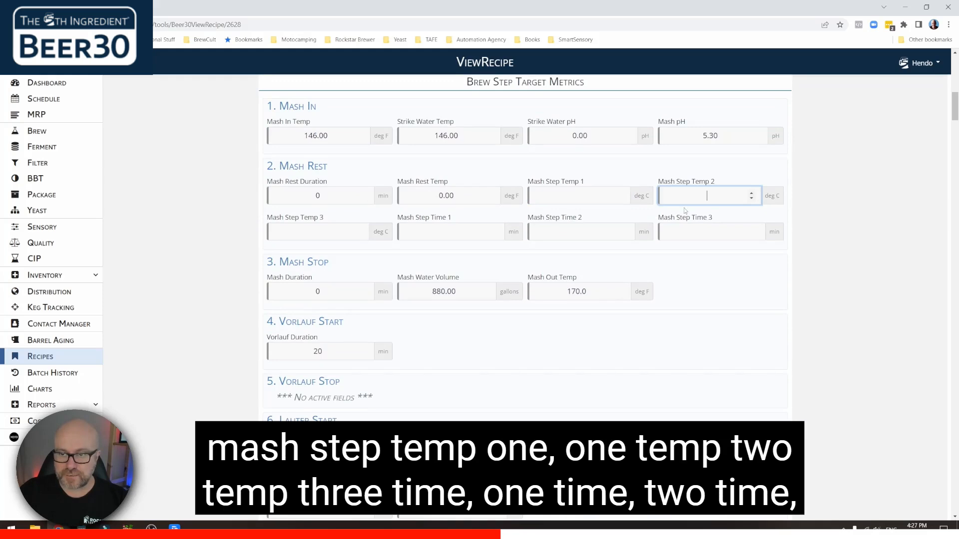
click(338, 229)
click(457, 234)
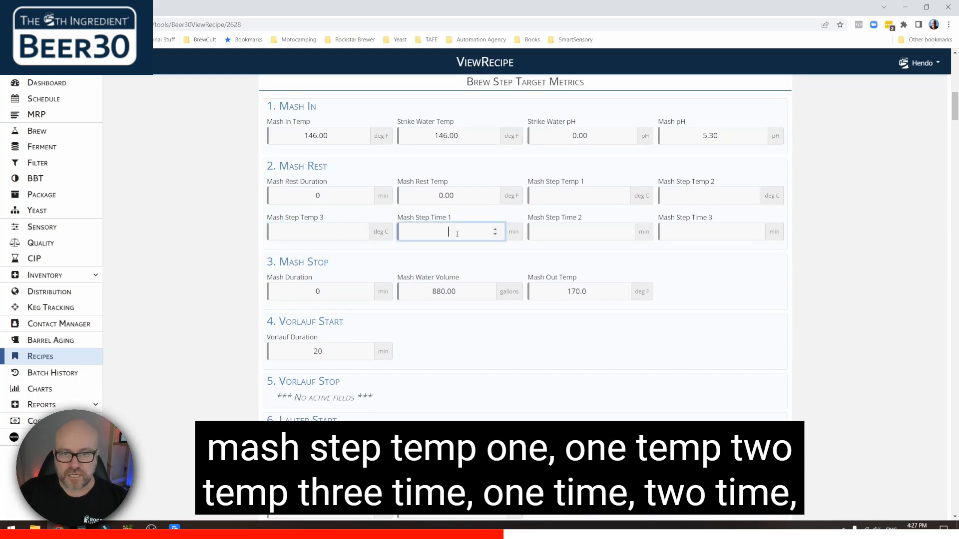
click(588, 234)
click(688, 225)
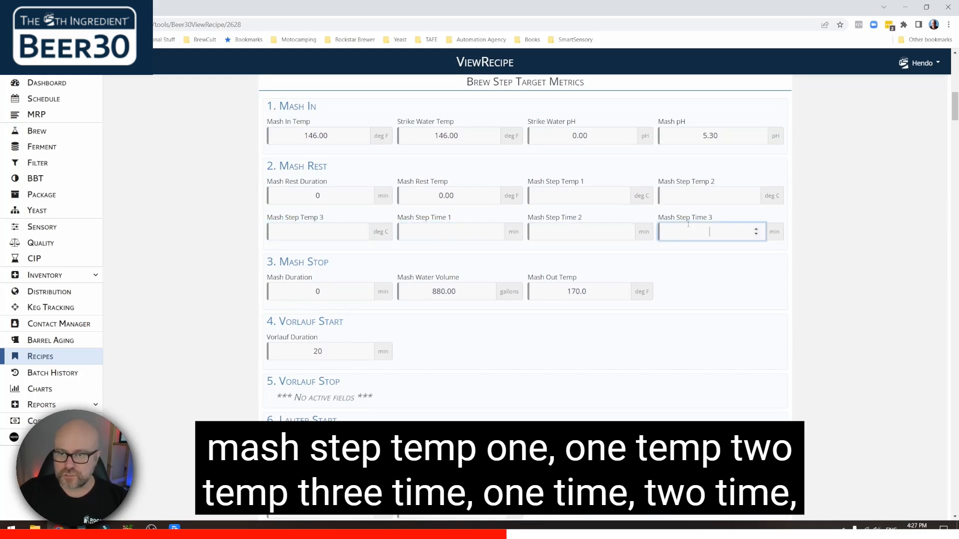
- Enter mash step temps 63, 68, 72 deg C and times 20, 25, 10 min
click(569, 198)
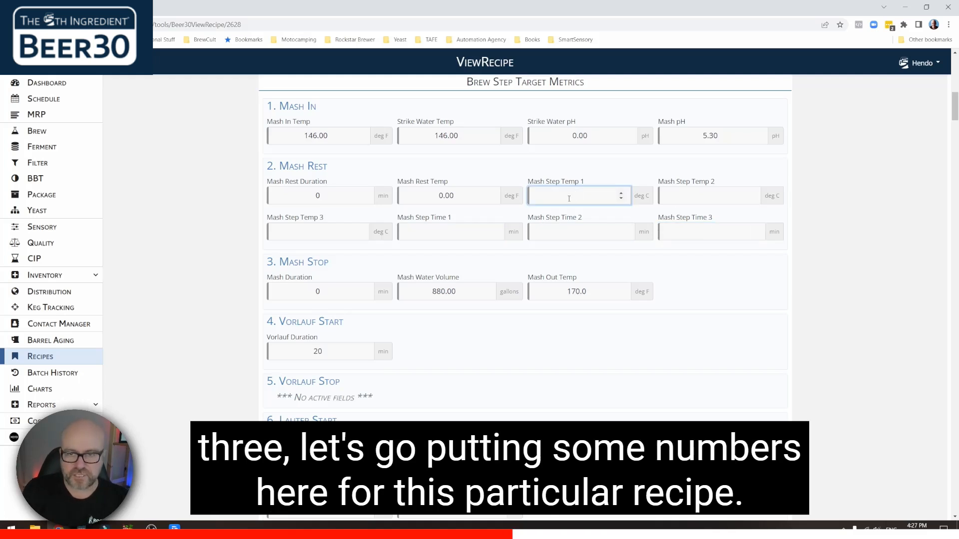
text(63)
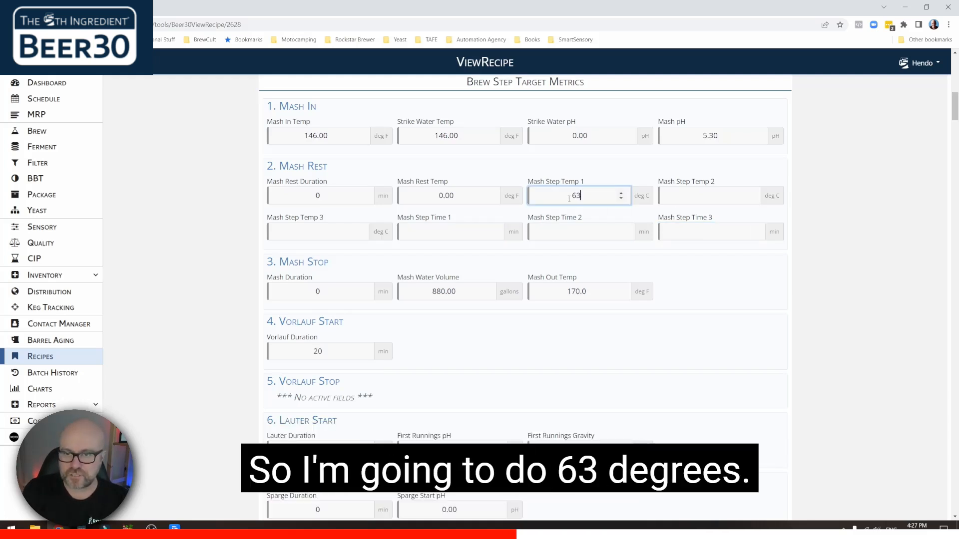
key(Tab)
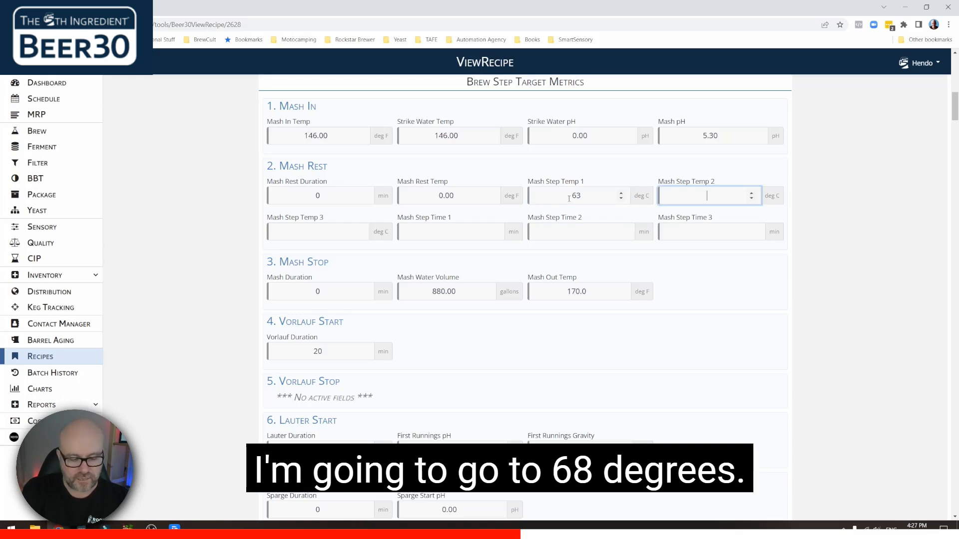
text(68)
key(Tab)
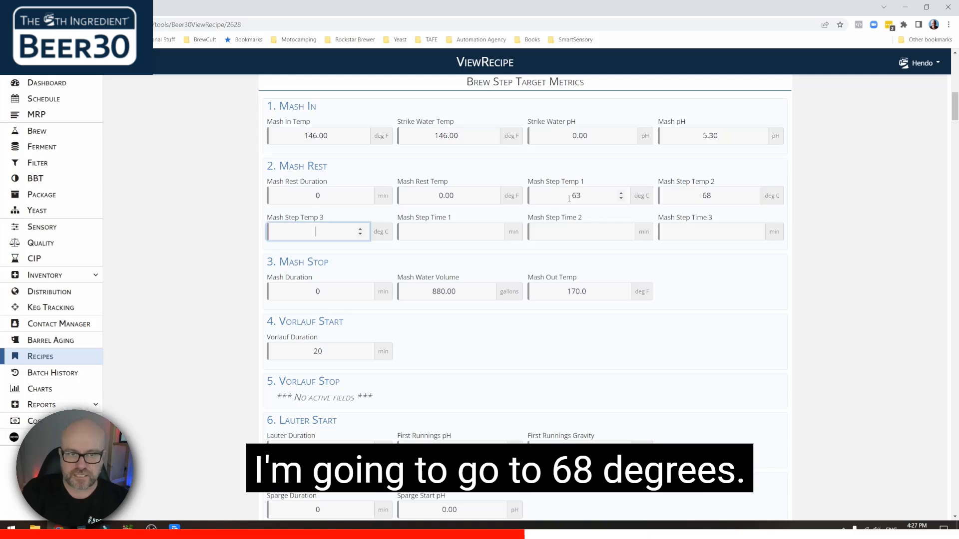
text(72)
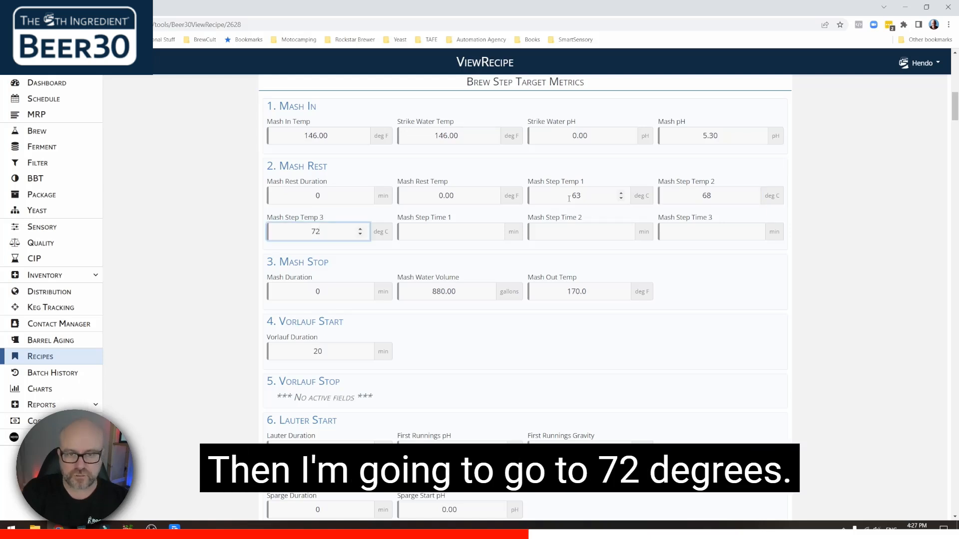
key(Tab)
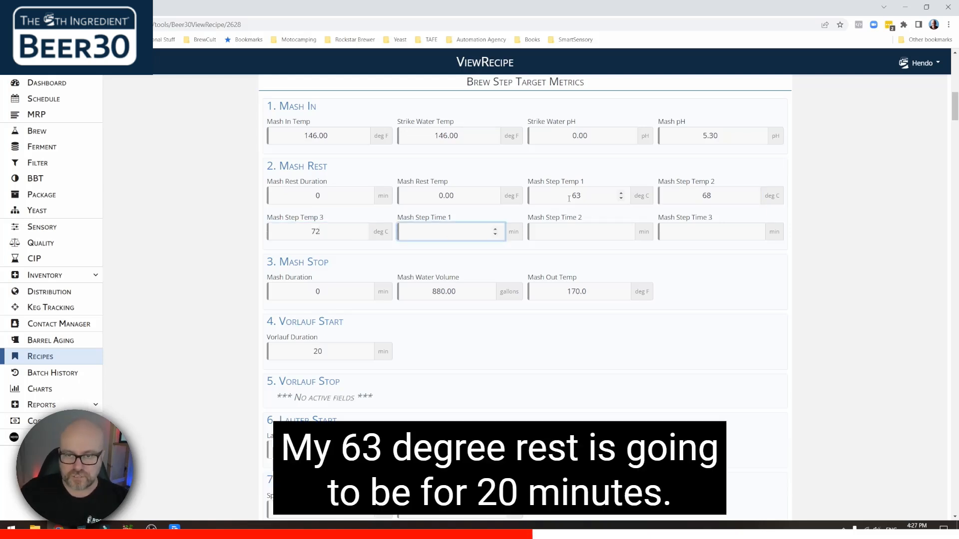
text(20)
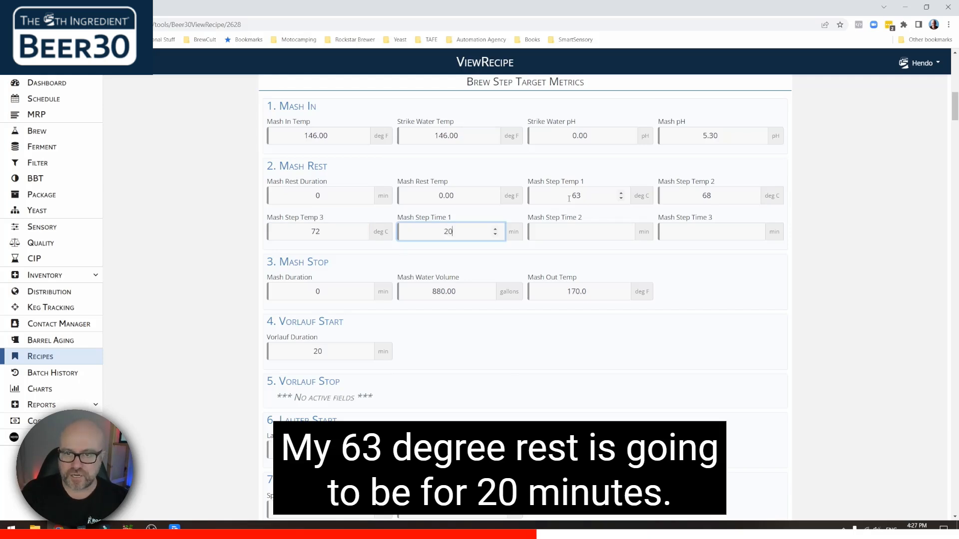
key(Tab)
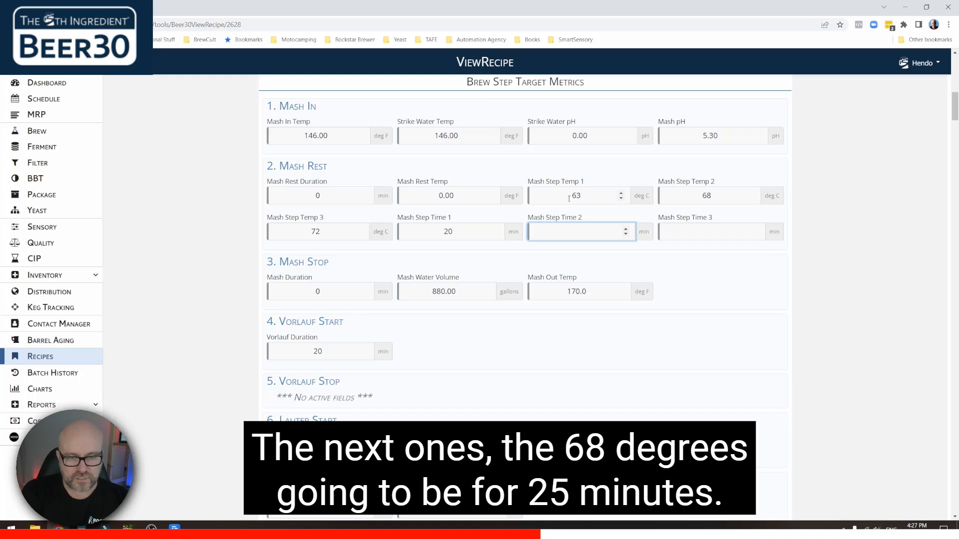
text(25)
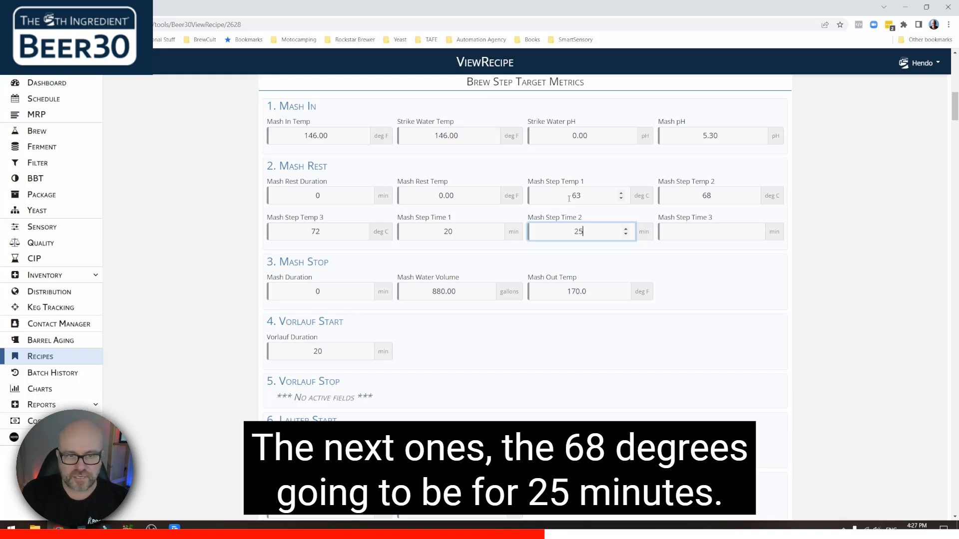
key(Tab)
text(10)
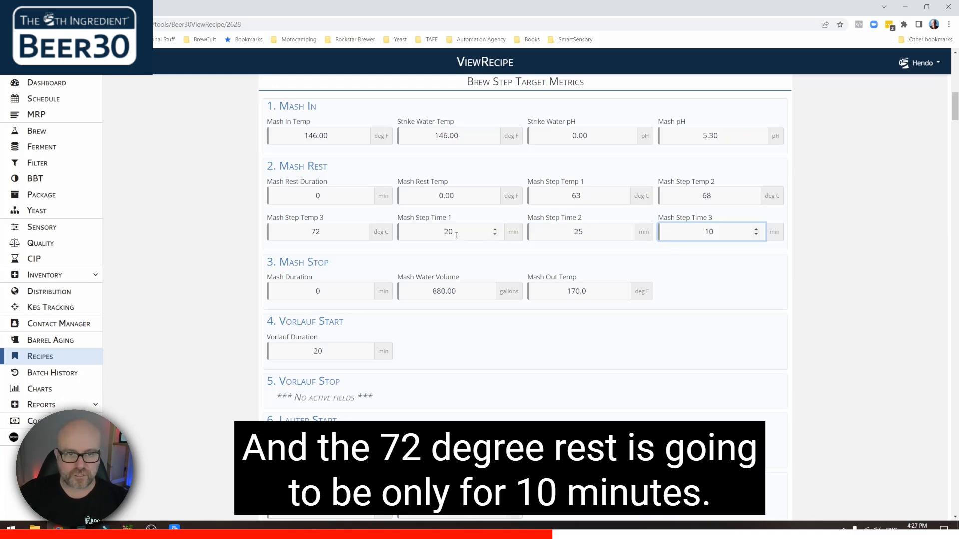
scroll(210, 237, down, 2)
scroll(215, 221, up, 3)
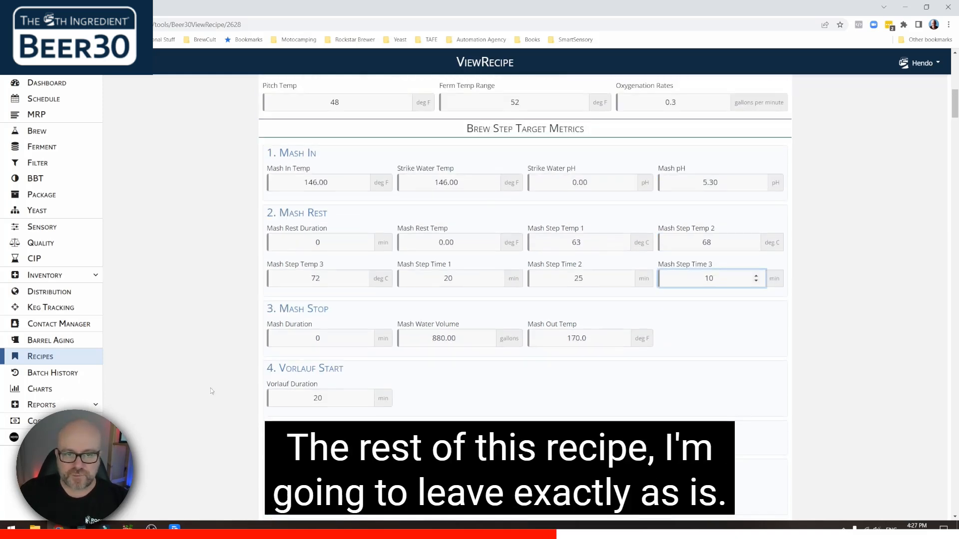
scroll(272, 365, down, 20)
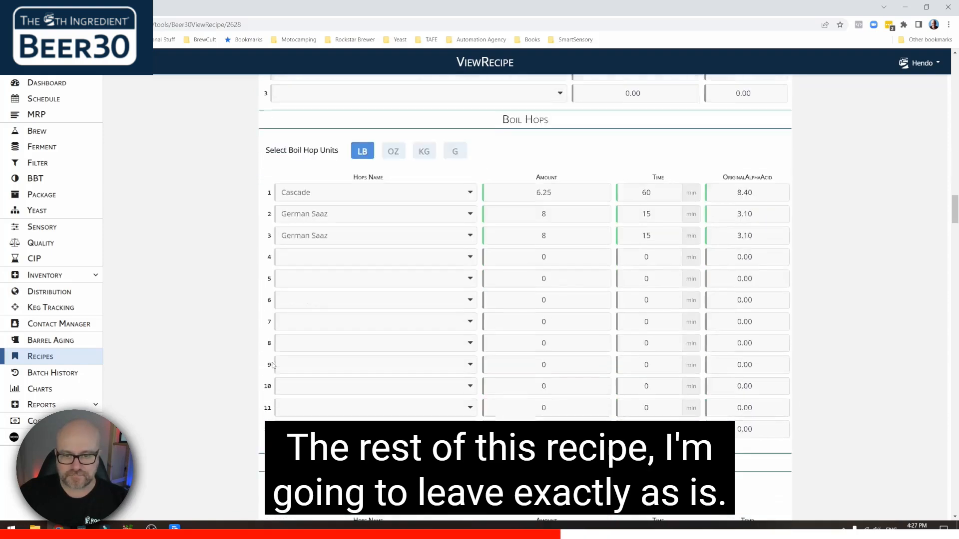
scroll(272, 365, down, 20)
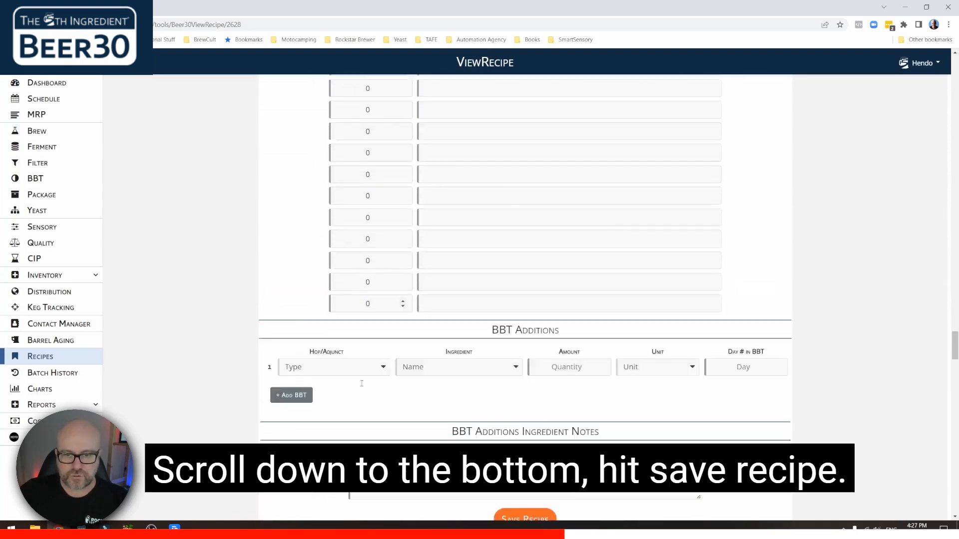
scroll(363, 382, down, 10)
scroll(364, 381, up, 6)
- Save the lager recipe as version 2, verify the section 06 mash values, and return to Brew
click(530, 329)
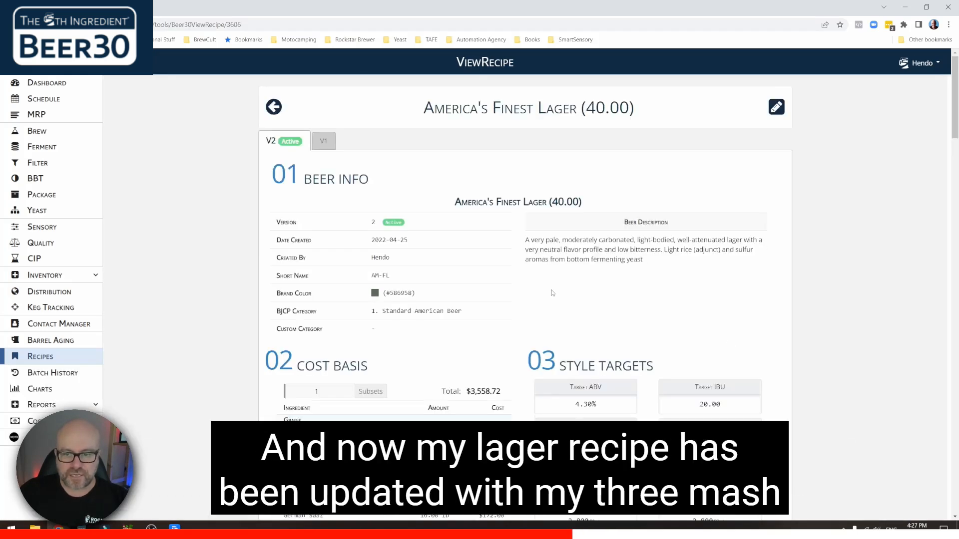
scroll(552, 298, down, 20)
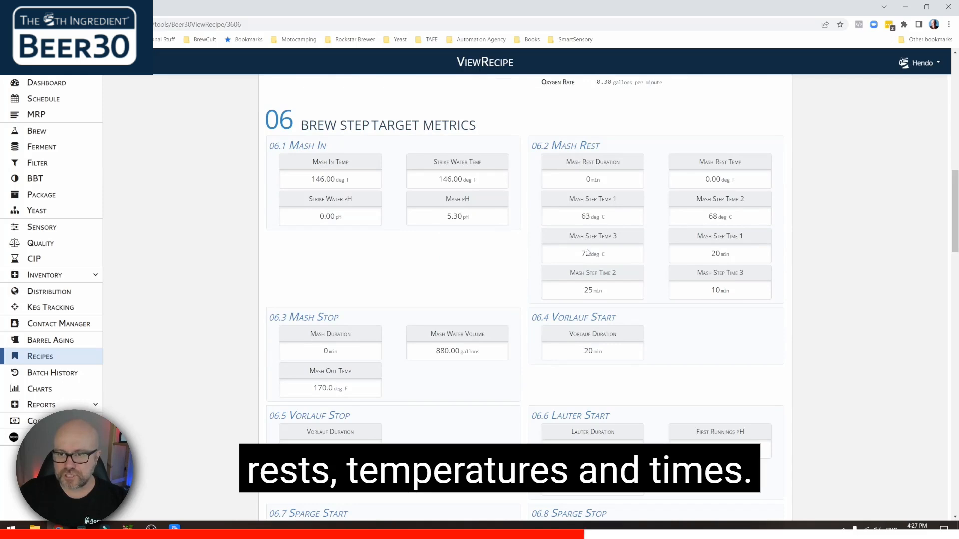
scroll(201, 259, up, 5)
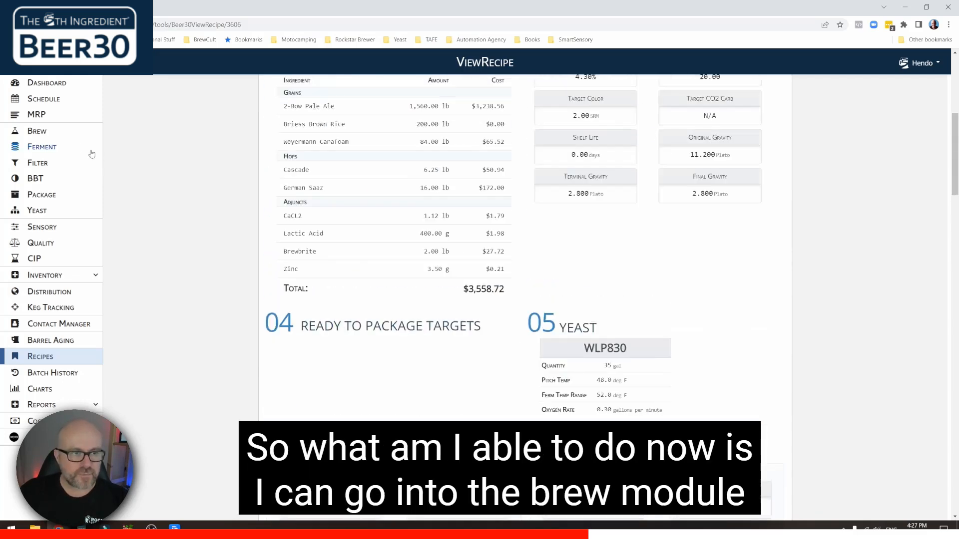
click(34, 134)
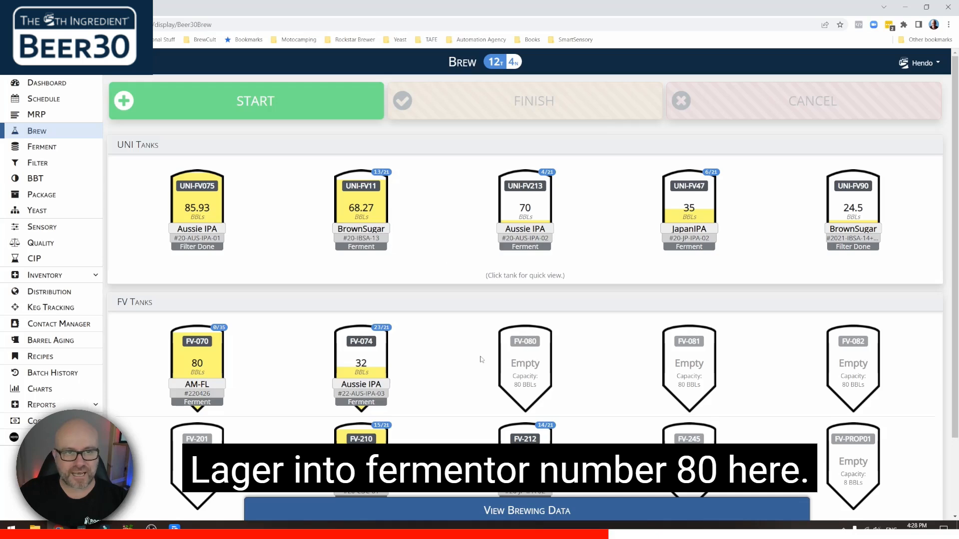
- Start a brew of America's Finest Lager, batch number 220426, in empty tank FV-080
click(288, 114)
click(356, 179)
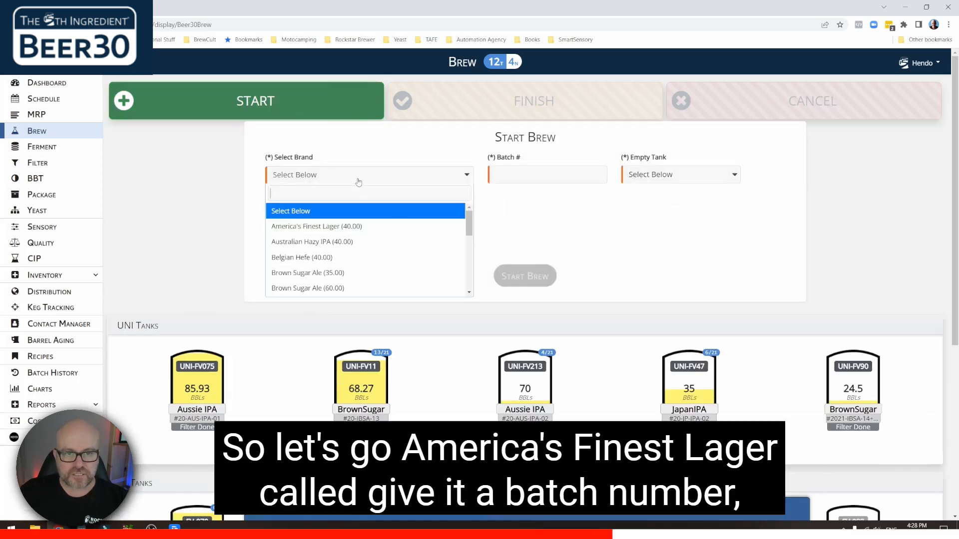
click(339, 230)
click(514, 176)
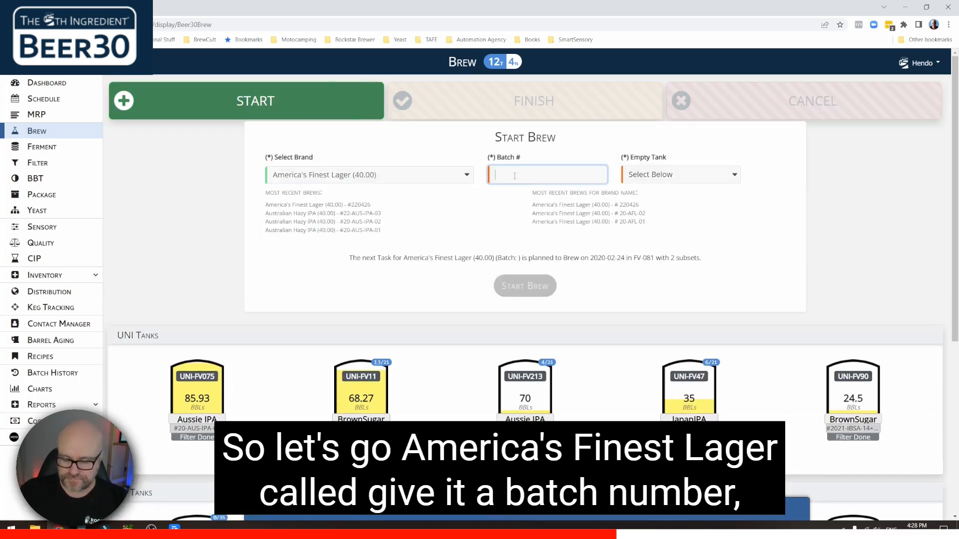
text(22)
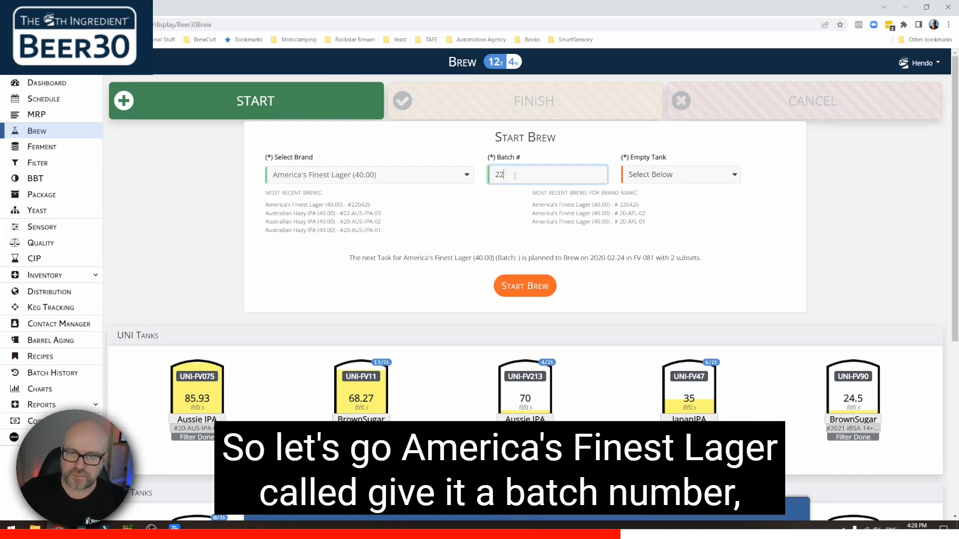
text(0426)
click(647, 175)
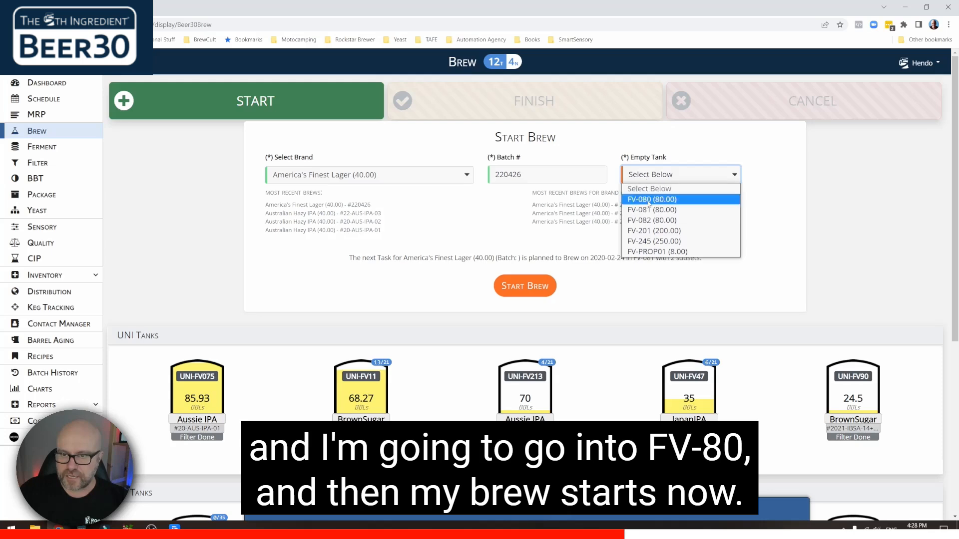
click(650, 194)
click(525, 286)
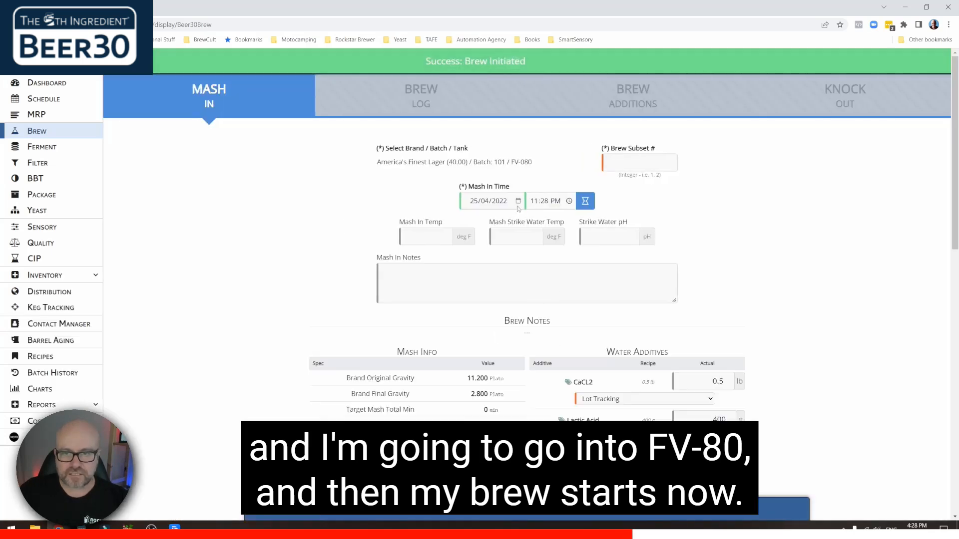
- Enter brew subset 1 and choose the lots for CaCL2 and Lactic Acid
click(629, 163)
text(1)
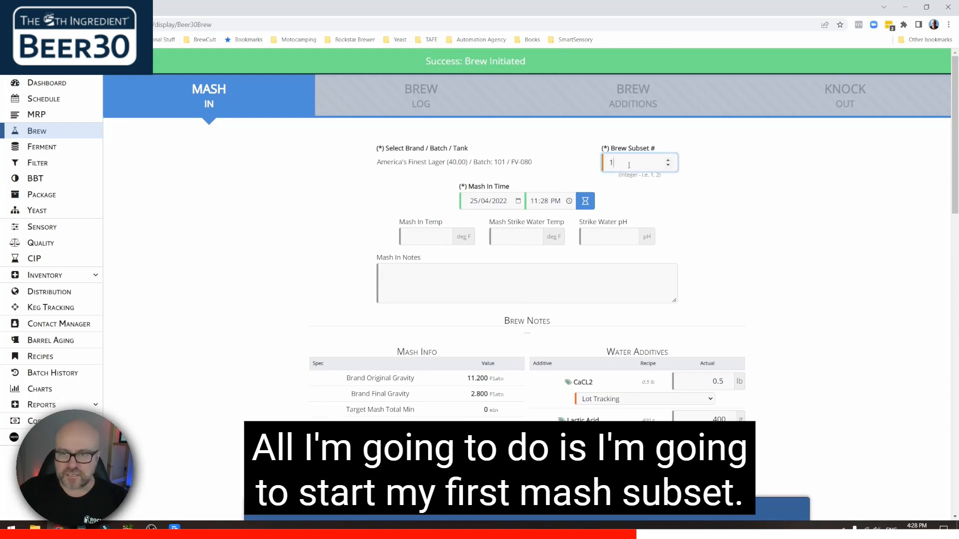
scroll(624, 162, down, 2)
scroll(621, 158, down, 2)
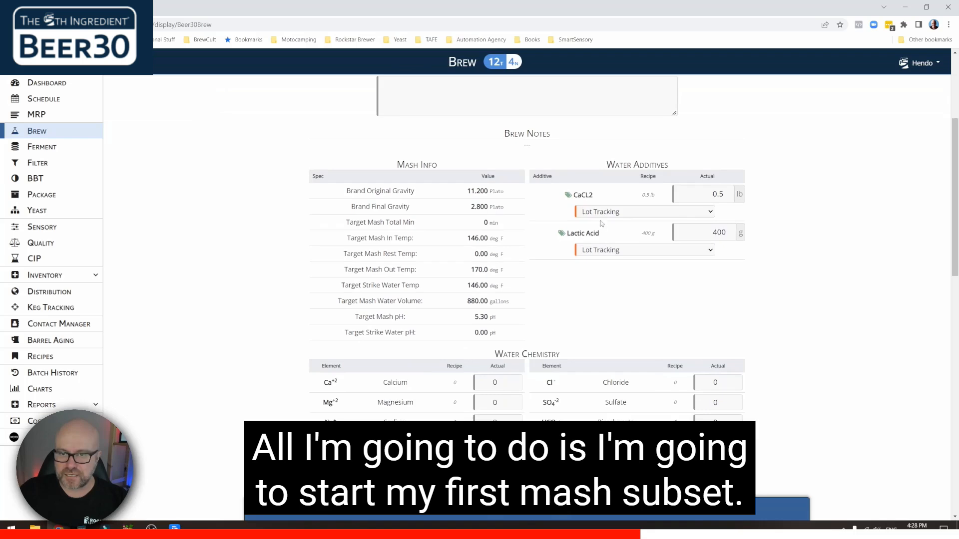
click(604, 212)
click(604, 231)
click(609, 250)
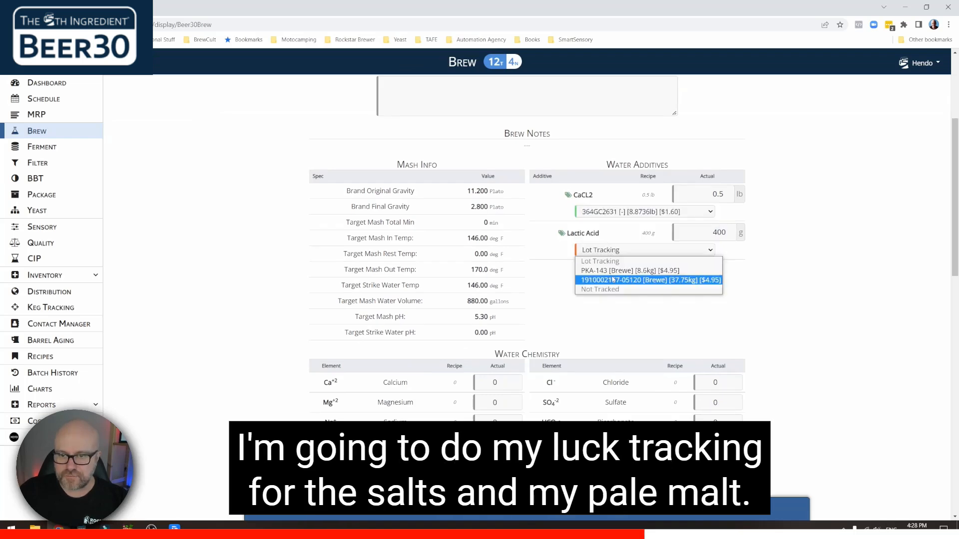
click(612, 278)
- Choose the 2-Row Pale Ale lot and start the mash for subset 1
scroll(253, 264, down, 3)
scroll(253, 265, down, 4)
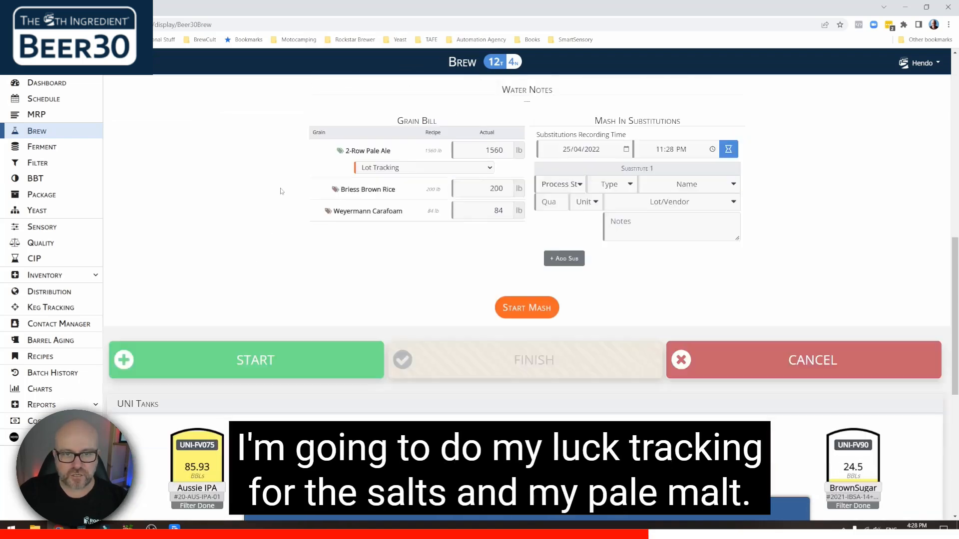
click(408, 149)
click(407, 172)
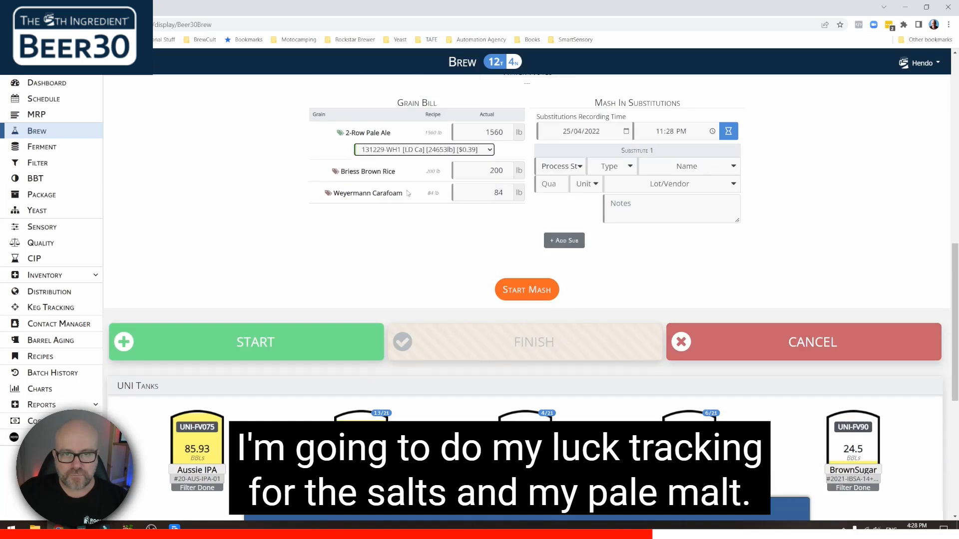
click(517, 291)
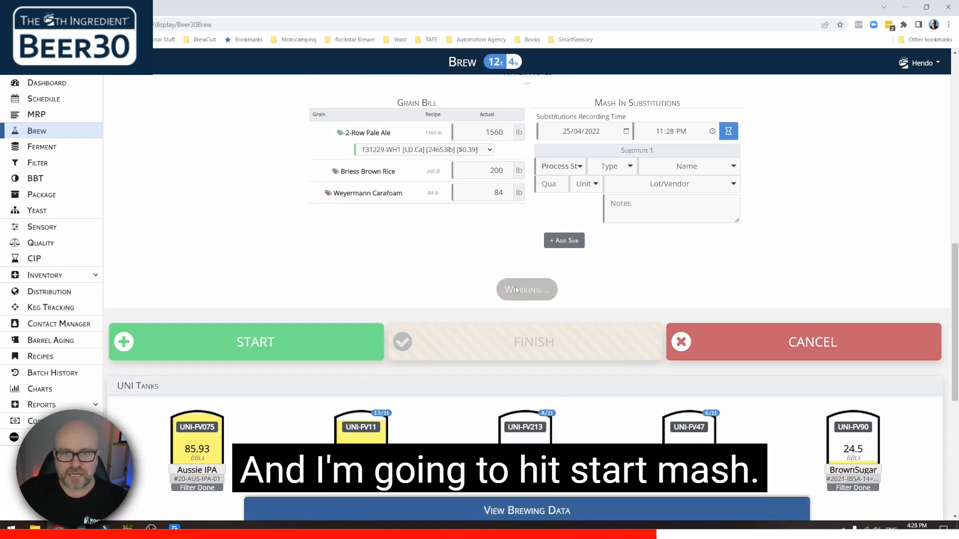
- Scroll through the lager's brew log to check the Mash Rest step temps and times
scroll(267, 216, down, 1)
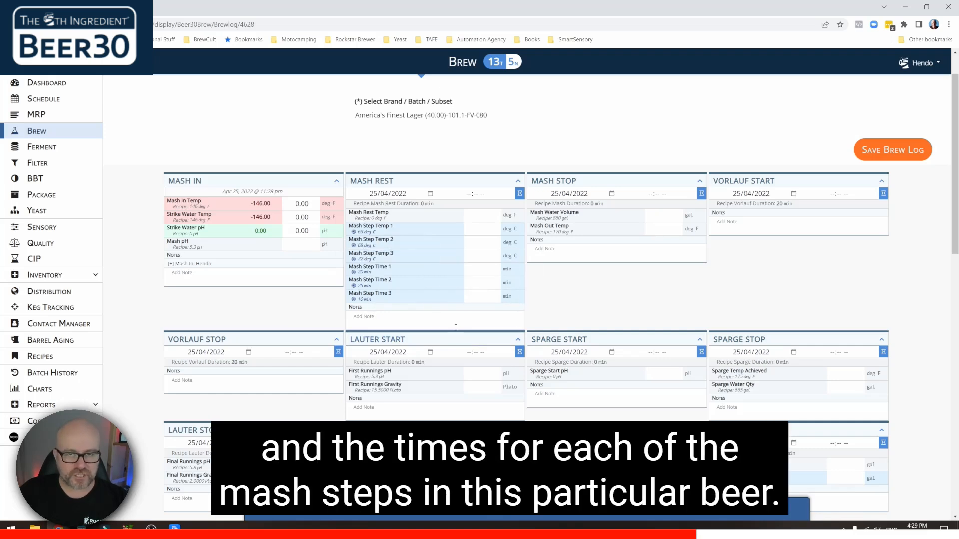
scroll(428, 313, down, 3)
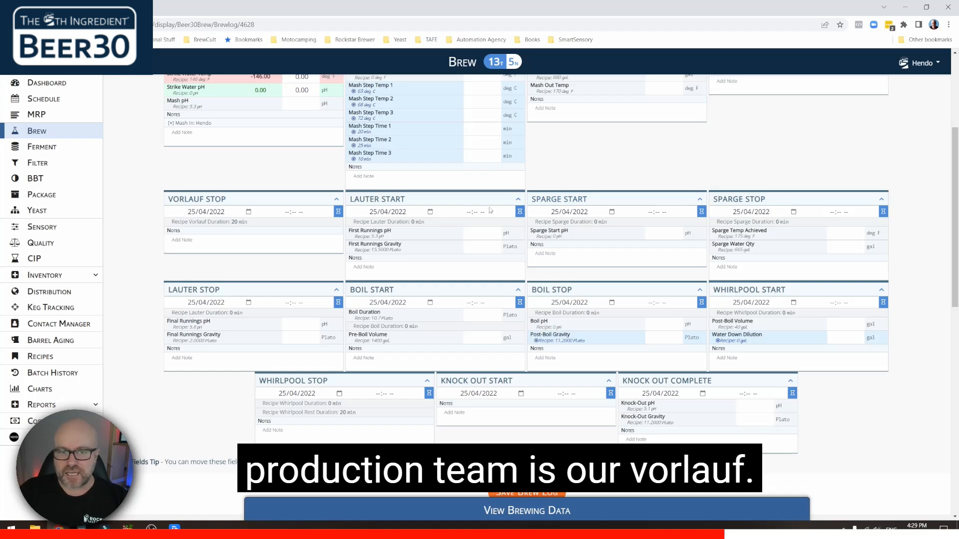
scroll(196, 177, up, 3)
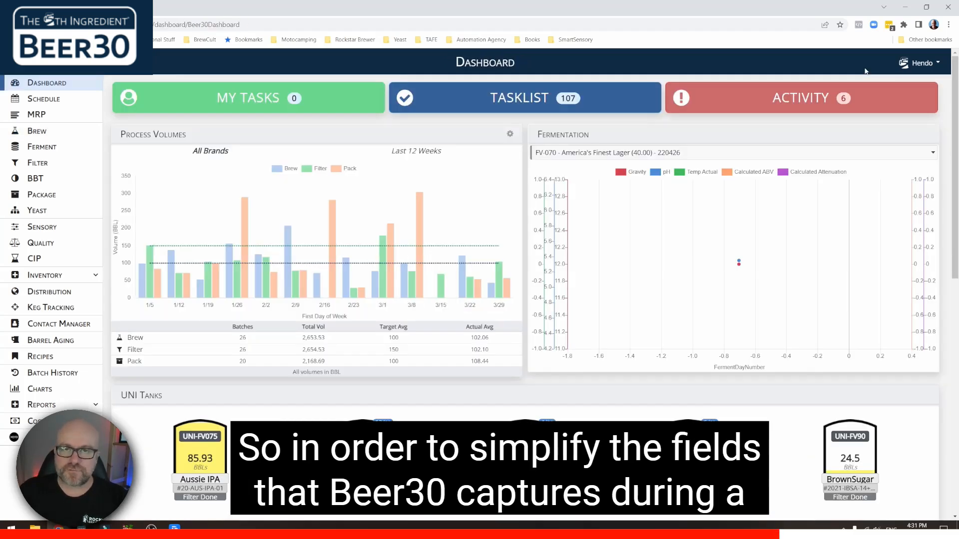
- In Tools > Manage Brew Steps, make Vorlauf Start and Vorlauf Stop inactive
click(923, 63)
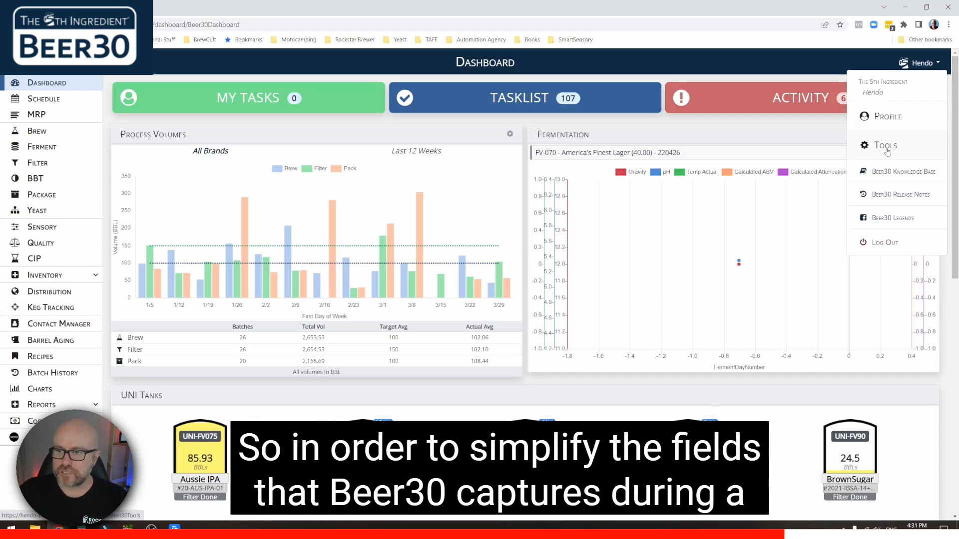
click(887, 148)
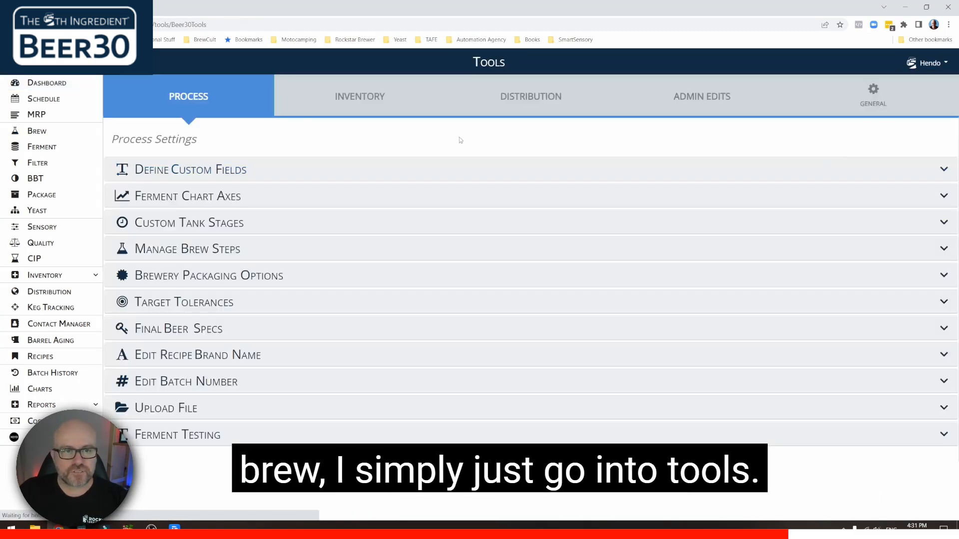
click(206, 249)
scroll(293, 226, down, 3)
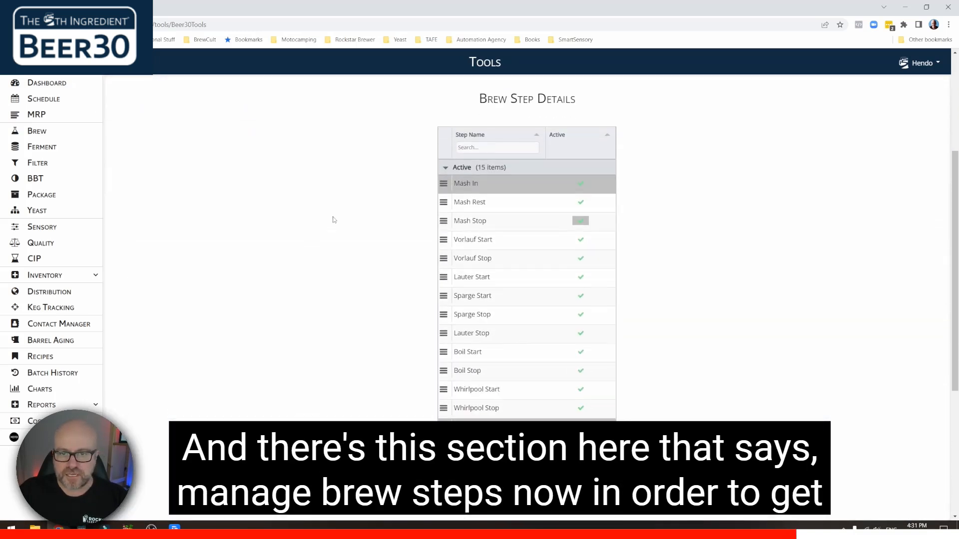
scroll(342, 227, down, 1)
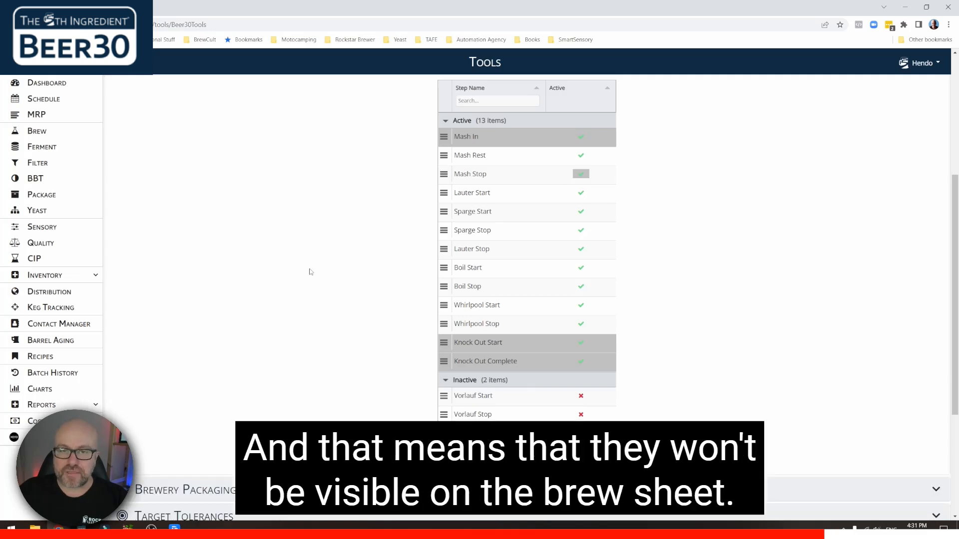
scroll(310, 271, up, 2)
scroll(310, 272, down, 1)
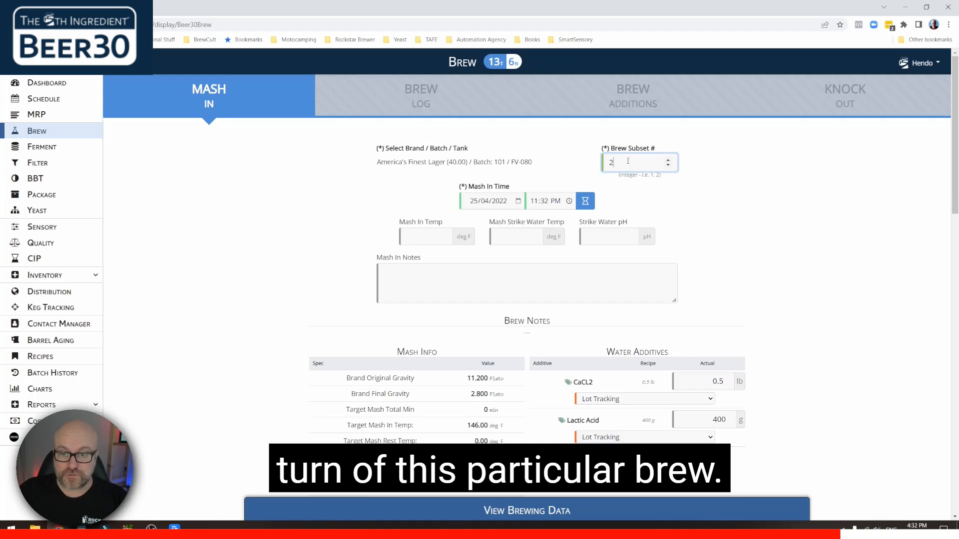
scroll(622, 210, down, 4)
- Choose lots for CaCL2, Lactic Acid and 2-Row Pale Ale (2020-05-30), then start subset 2's mash
click(614, 212)
click(614, 243)
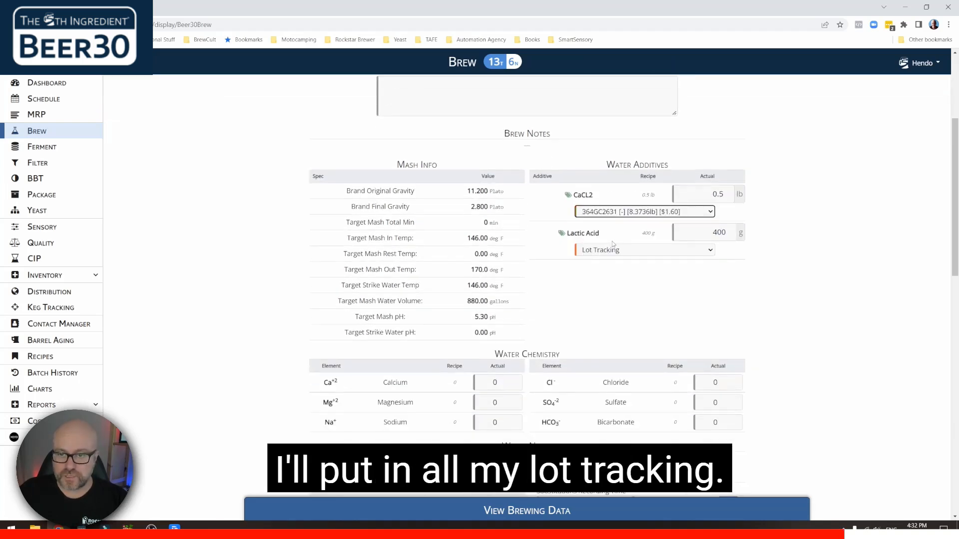
click(613, 250)
click(613, 268)
scroll(291, 350, down, 5)
click(393, 290)
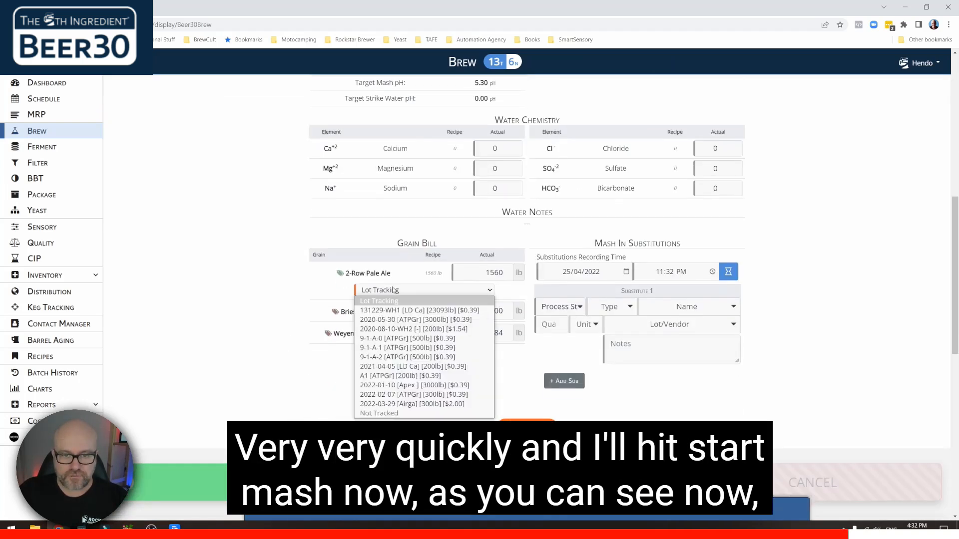
click(397, 321)
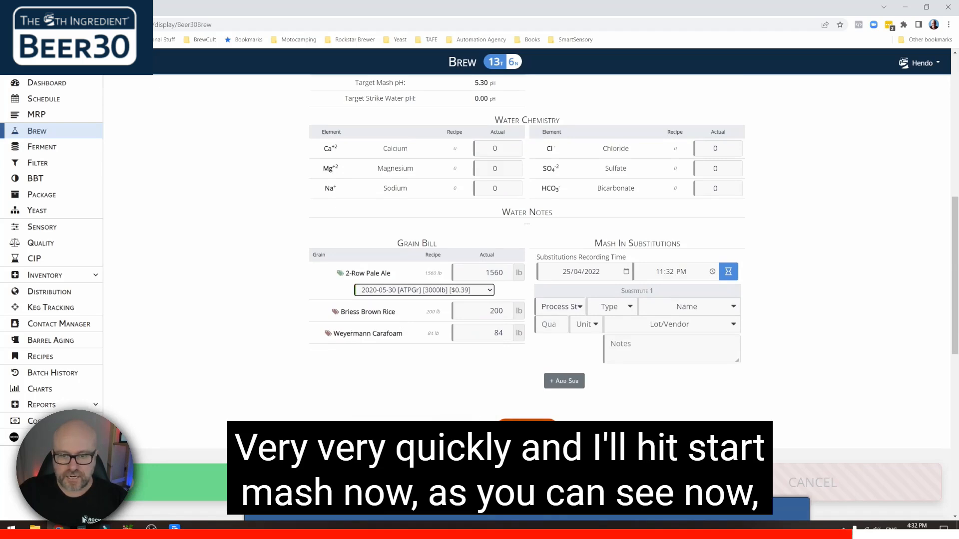
click(527, 430)
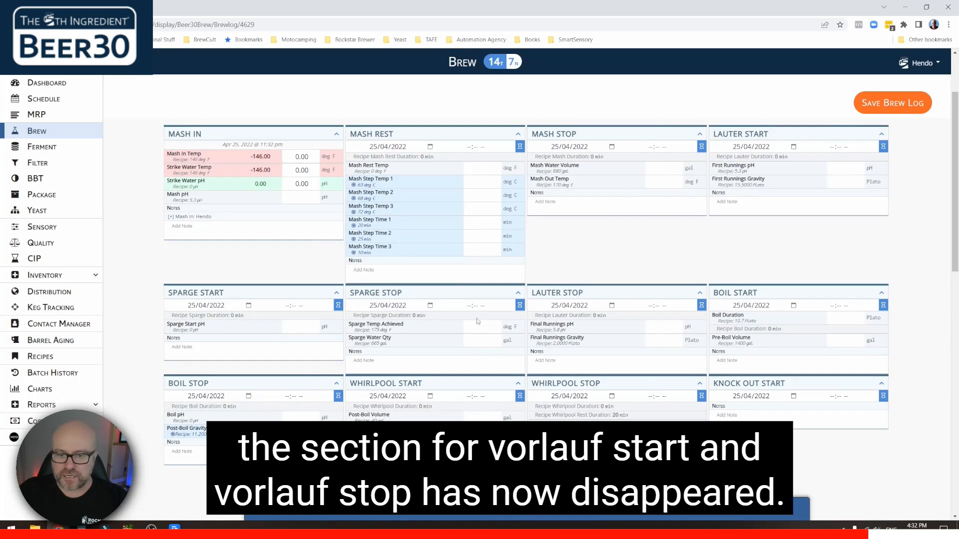
- Scroll the subset 2 brew log to confirm Vorlauf Start and Vorlauf Stop are absent
scroll(535, 330, down, 1)
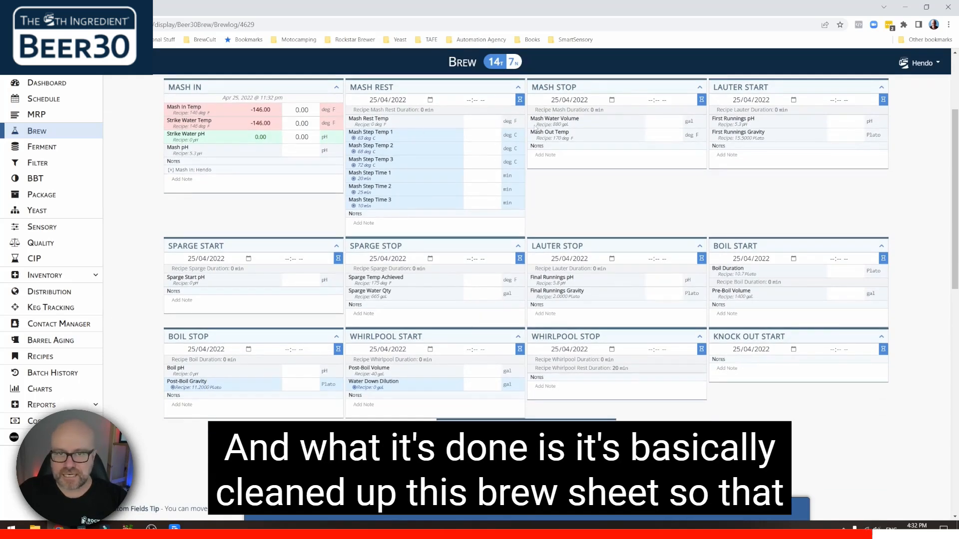
scroll(328, 336, up, 2)
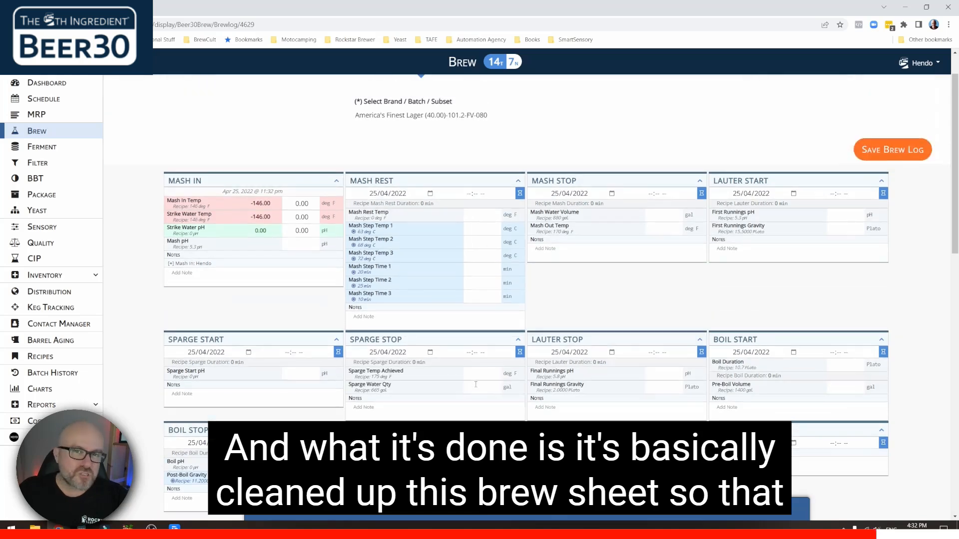